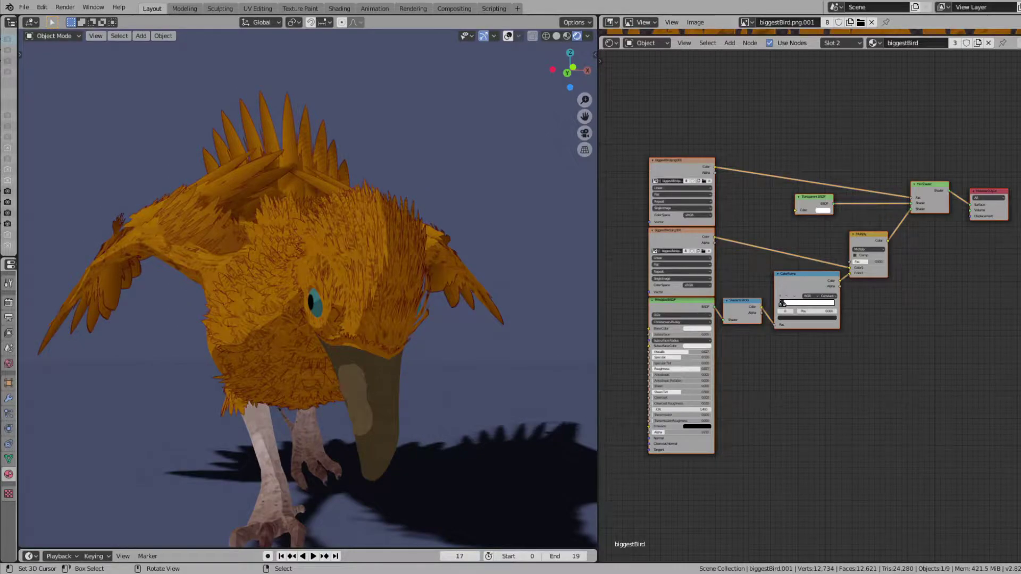
# - Inspect the bird from several angles, comparing its solid and rendered appearance
pyautogui.moveTo(442, 276); pyautogui.dragTo(351, 312, button='middle')
pyautogui.press('z')
pyautogui.click(390, 280)
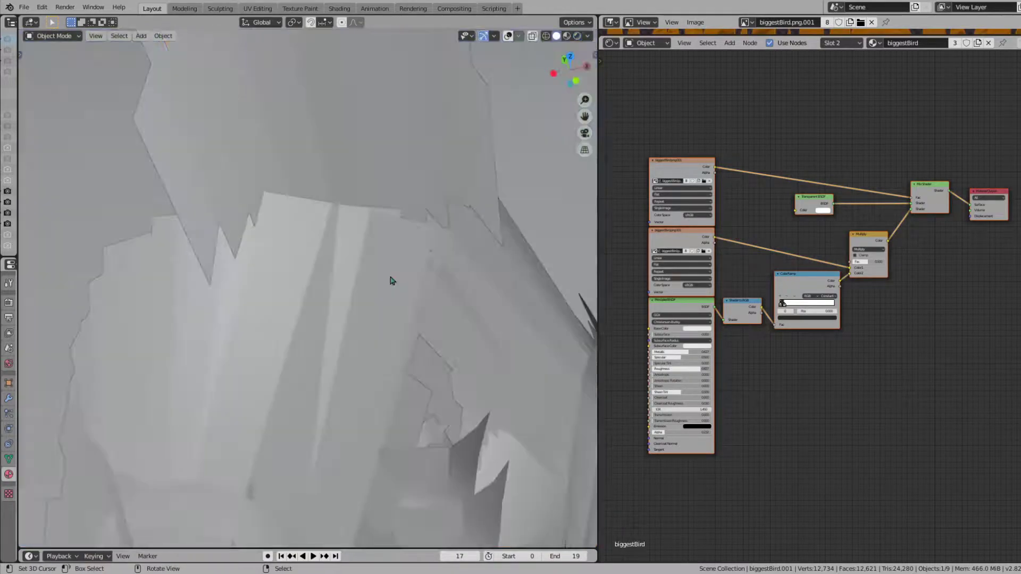
pyautogui.moveTo(390, 280)
pyautogui.mouseDown(button='middle')
pyautogui.moveTo(366, 251)
pyautogui.moveTo(417, 231)
pyautogui.moveTo(394, 212)
pyautogui.moveTo(365, 252)
pyautogui.moveTo(317, 266)
pyautogui.moveTo(337, 194)
pyautogui.moveTo(380, 188)
pyautogui.moveTo(378, 213)
pyautogui.moveTo(351, 235)
pyautogui.moveTo(342, 292)
pyautogui.moveTo(402, 259)
pyautogui.moveTo(443, 219)
pyautogui.moveTo(404, 208)
pyautogui.moveTo(409, 228)
pyautogui.moveTo(317, 191)
pyautogui.moveTo(422, 200)
pyautogui.moveTo(386, 248)
pyautogui.moveTo(405, 305)
pyautogui.moveTo(349, 205)
pyautogui.moveTo(446, 252)
pyautogui.moveTo(397, 259)
pyautogui.moveTo(442, 263)
pyautogui.moveTo(424, 186)
pyautogui.moveTo(410, 233)
pyautogui.moveTo(377, 229)
pyautogui.moveTo(420, 225)
pyautogui.mouseUp(button='middle')
pyautogui.press('z')
pyautogui.click(361, 218)
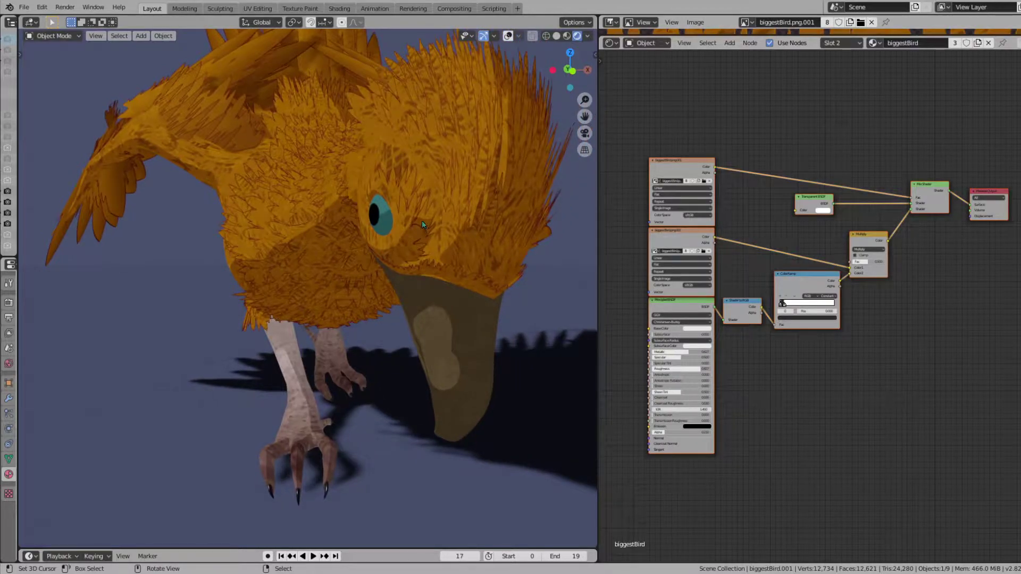
pyautogui.moveTo(423, 223); pyautogui.dragTo(456, 238, button='middle')
pyautogui.moveTo(503, 212); pyautogui.dragTo(343, 246, button='middle')
# - Enlarge the image editor and examine the feather, leg and eye areas of the biggestBird.png.001 texture
pyautogui.moveTo(601, 133); pyautogui.dragTo(369, 133)
pyautogui.moveTo(575, 33); pyautogui.dragTo(575, 508)
pyautogui.moveTo(500, 193); pyautogui.dragTo(425, 380, button='middle')
pyautogui.scroll(-3, 734, 287)
pyautogui.scroll(3, 613, 239)
pyautogui.moveTo(612, 239); pyautogui.dragTo(786, 261, button='middle')
pyautogui.scroll(-5, 702, 301)
pyautogui.moveTo(702, 302); pyautogui.dragTo(799, 351, button='middle')
pyautogui.moveTo(706, 244); pyautogui.dragTo(847, 165, button='middle')
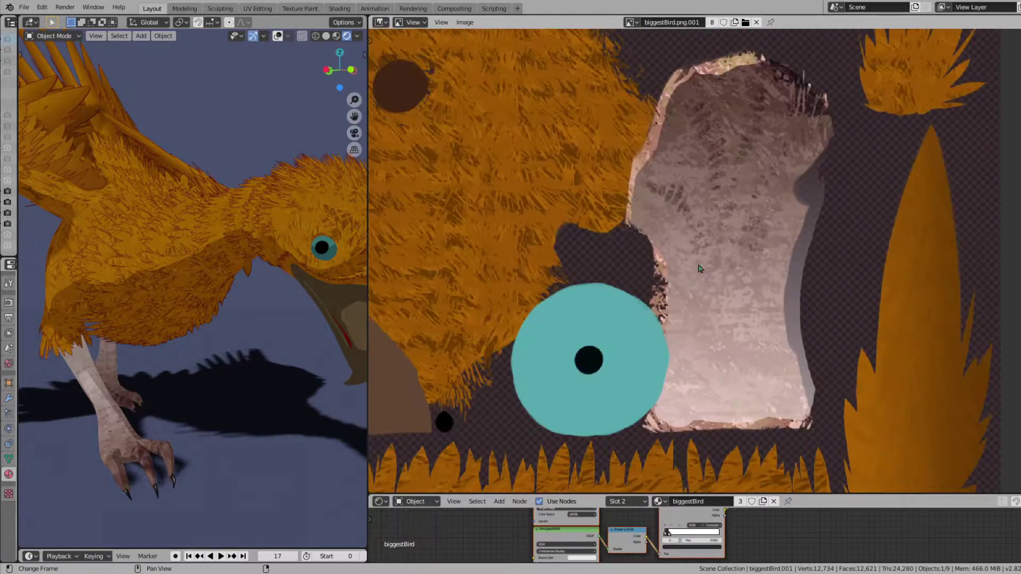
pyautogui.moveTo(610, 454); pyautogui.dragTo(731, 174, button='middle')
# - Enlarge the shader editor and delete all nodes from the biggestBird material
pyautogui.moveTo(661, 495); pyautogui.dragTo(477, 42)
pyautogui.click(380, 37)
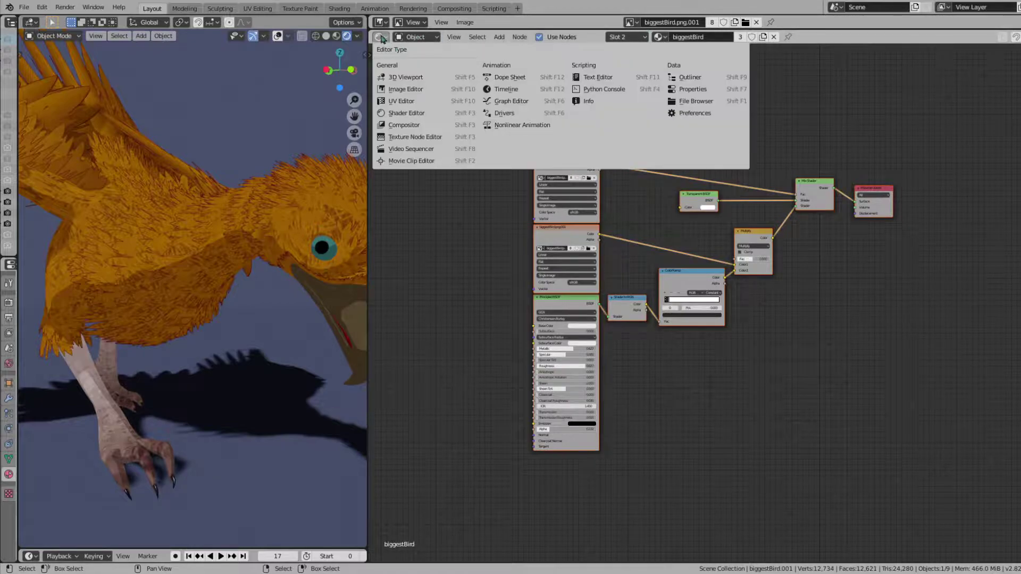
pyautogui.click(407, 113)
pyautogui.press('Home')
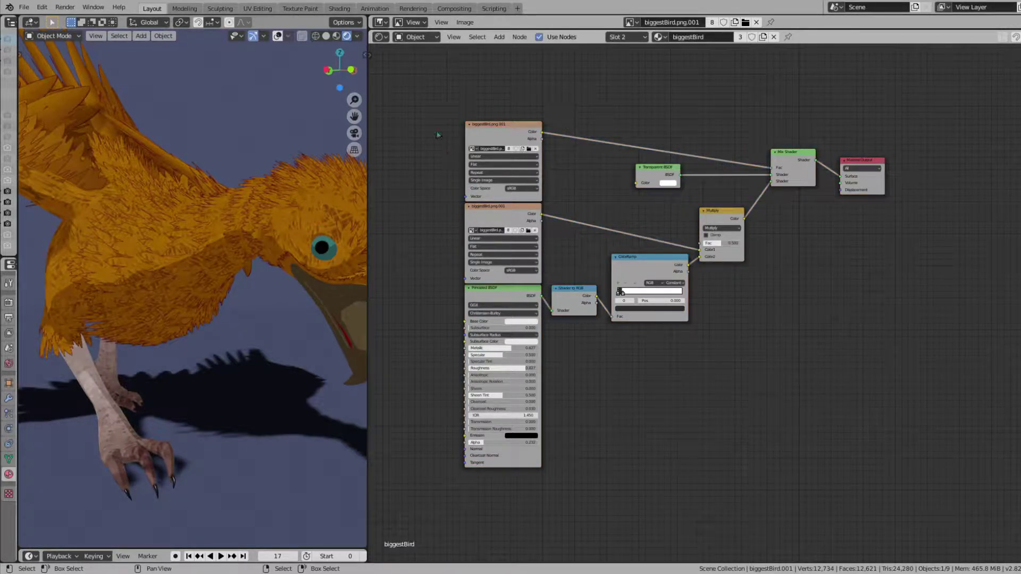
pyautogui.moveTo(425, 79); pyautogui.dragTo(1010, 561)
pyautogui.press('Delete')
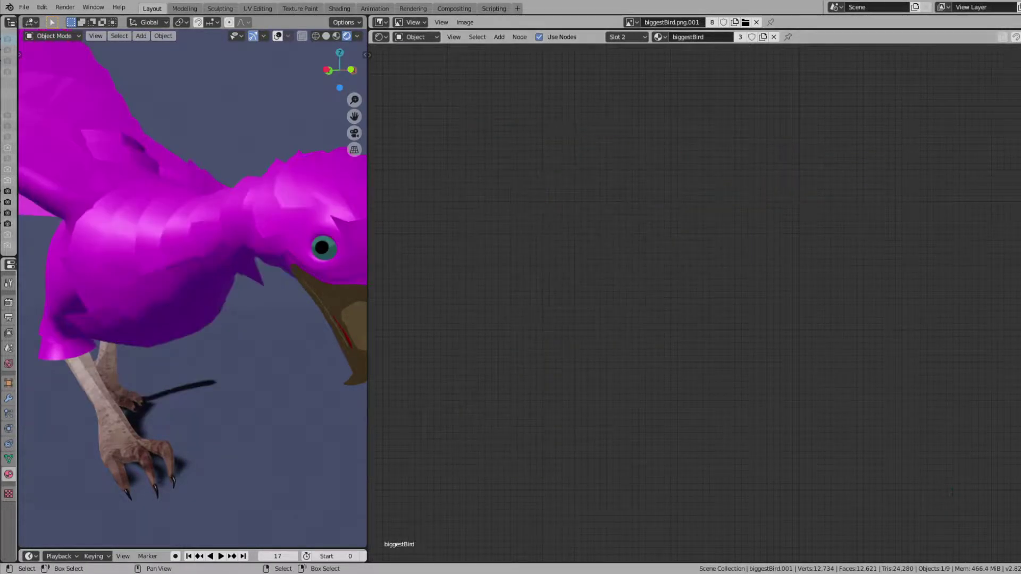
# - Add a Principled BSDF node to the empty biggestBird material
pyautogui.scroll(4, 91, 271)
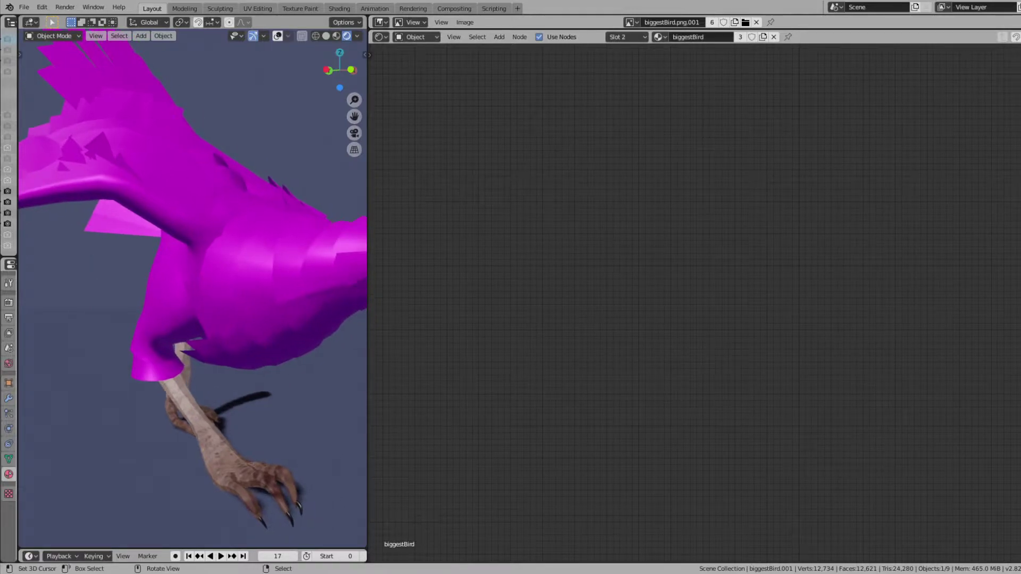
pyautogui.moveTo(464, 253); pyautogui.dragTo(467, 248, button='middle')
pyautogui.hotkey('shift', 'a')
pyautogui.click(462, 256)
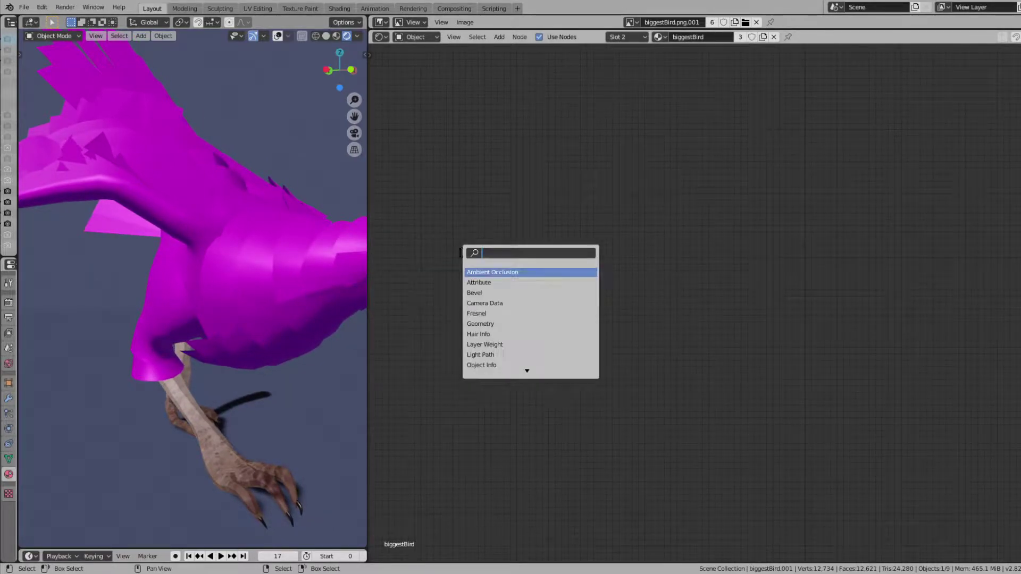
pyautogui.write('prin')
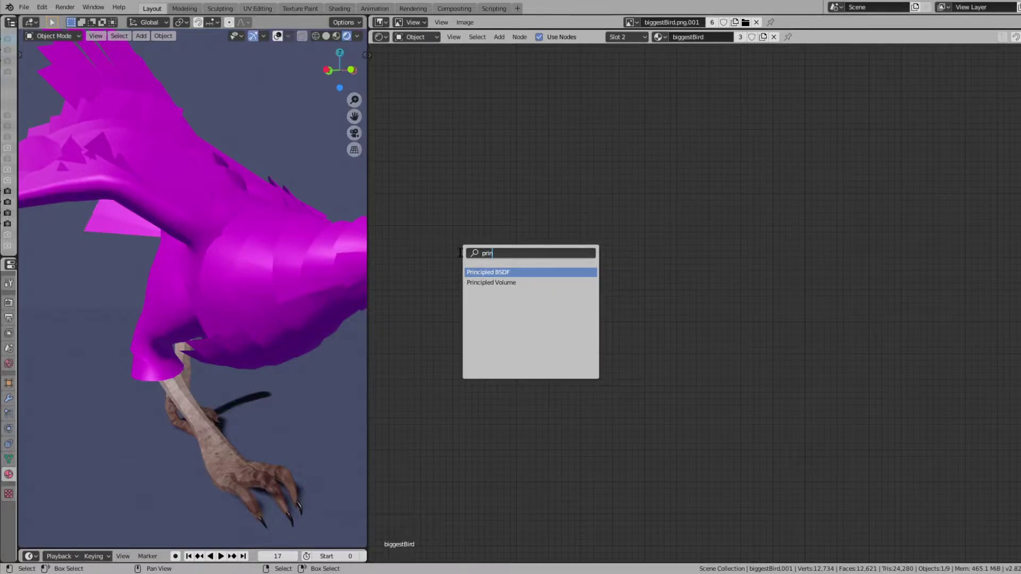
pyautogui.press('Return')
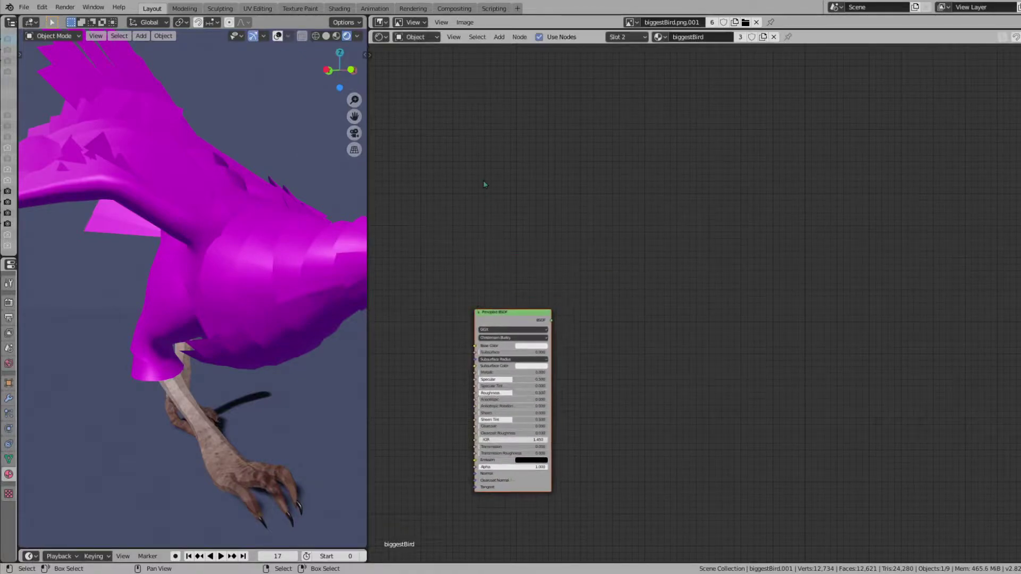
pyautogui.click(469, 181)
# - Add an Image Texture node above the Principled BSDF and duplicate it, using biggestBird.png.001 for the upper one
pyautogui.hotkey('shift', 'a')
pyautogui.click(461, 184)
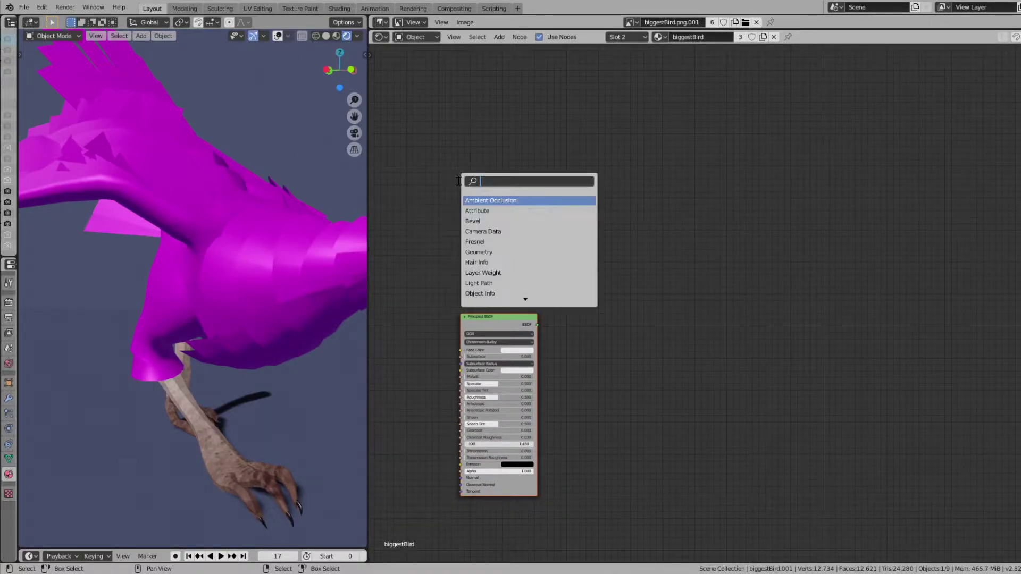
pyautogui.write('image')
pyautogui.press('Return')
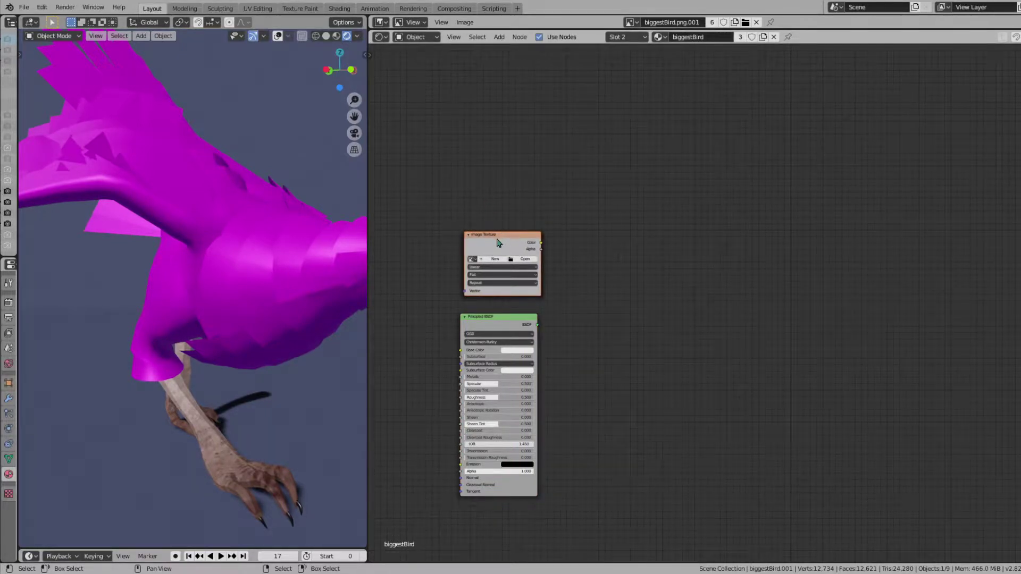
pyautogui.hotkey('shift', 'd')
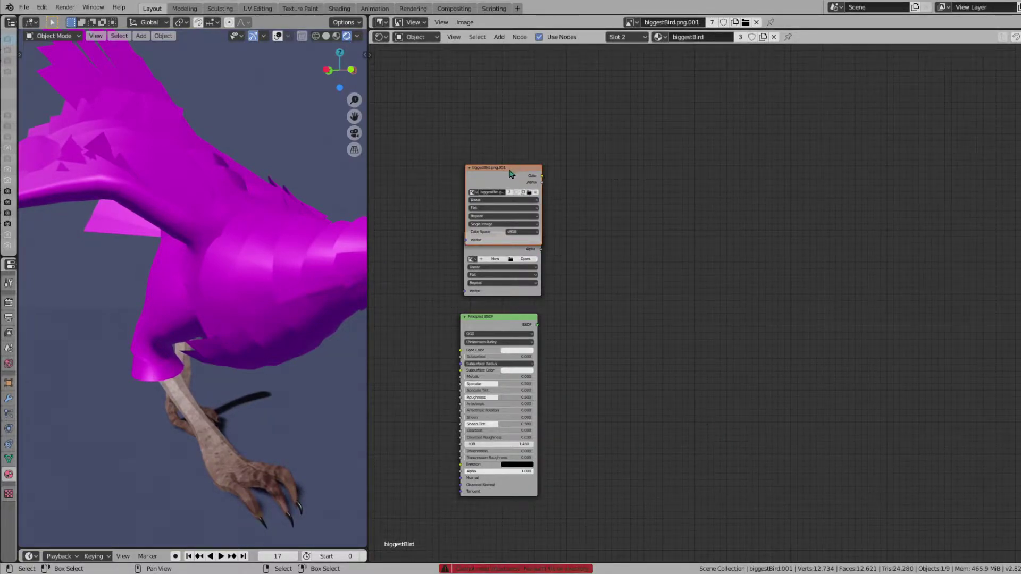
pyautogui.moveTo(511, 177); pyautogui.dragTo(511, 146)
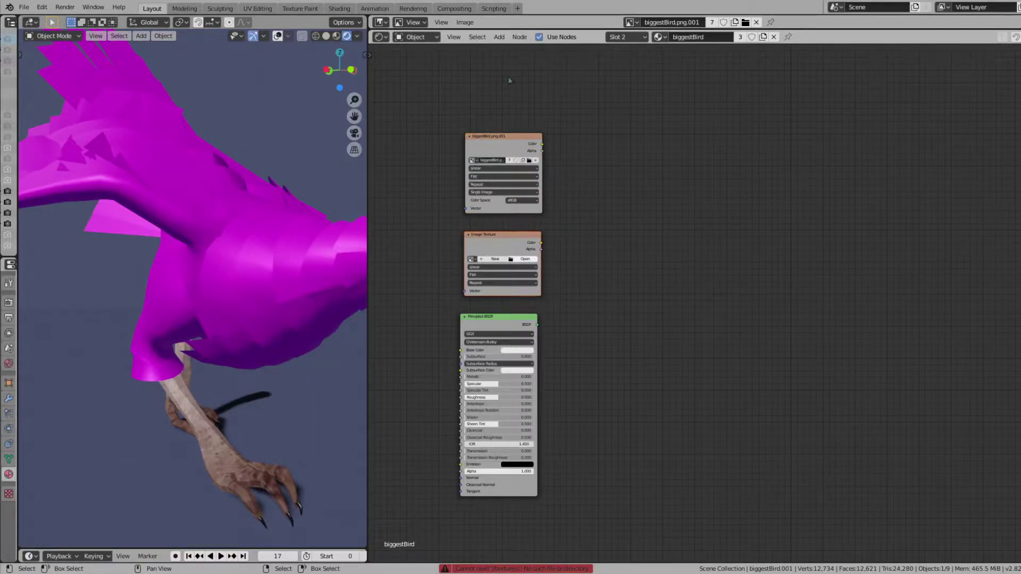
# - Assign biggestBird.png.001 to the lower image texture and stack both textures in a tight column above the Principled BSDF
pyautogui.moveTo(498, 237); pyautogui.dragTo(495, 228)
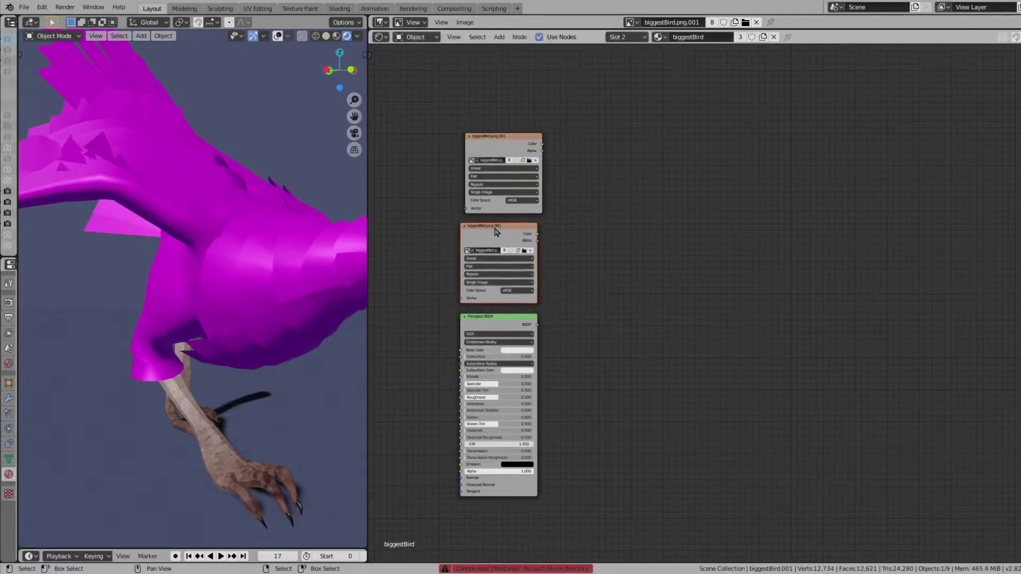
pyautogui.moveTo(494, 319); pyautogui.dragTo(492, 312)
pyautogui.moveTo(496, 137); pyautogui.dragTo(489, 145)
pyautogui.moveTo(496, 229); pyautogui.dragTo(492, 229)
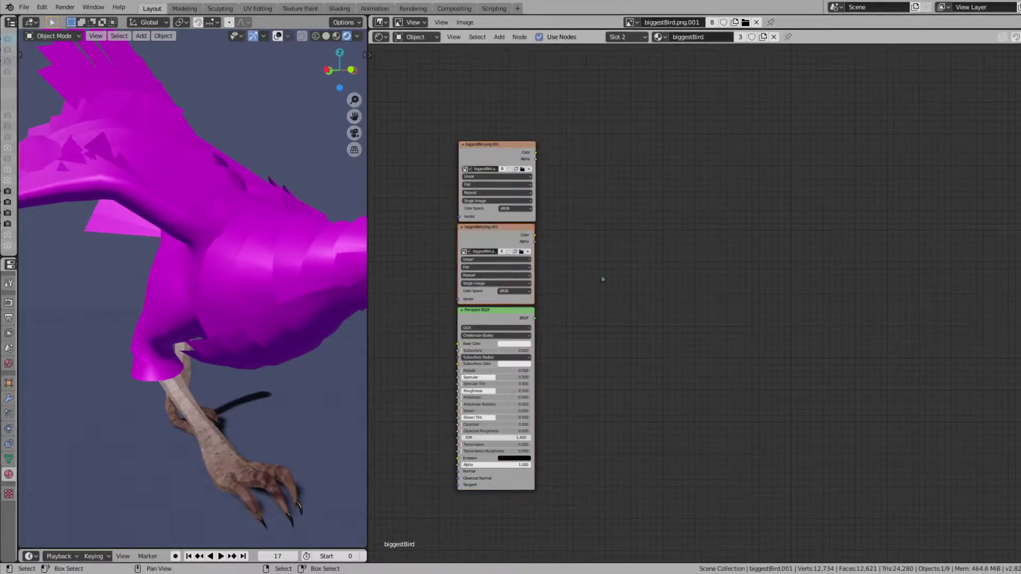
# - Add a Shader to RGB node beside the Principled BSDF and feed the BSDF output into its Shader input
pyautogui.hotkey('shift', 'a')
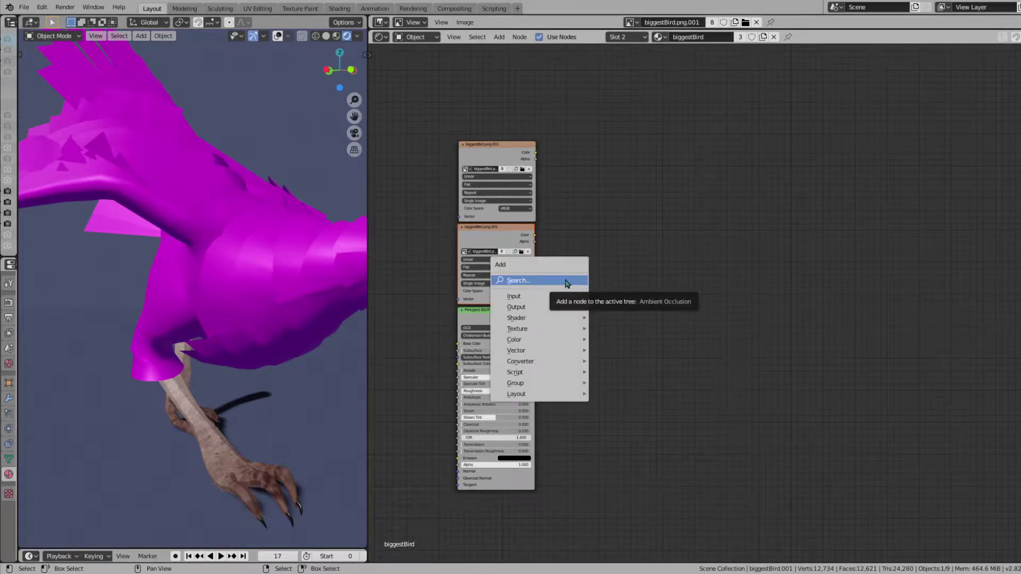
pyautogui.click(567, 282)
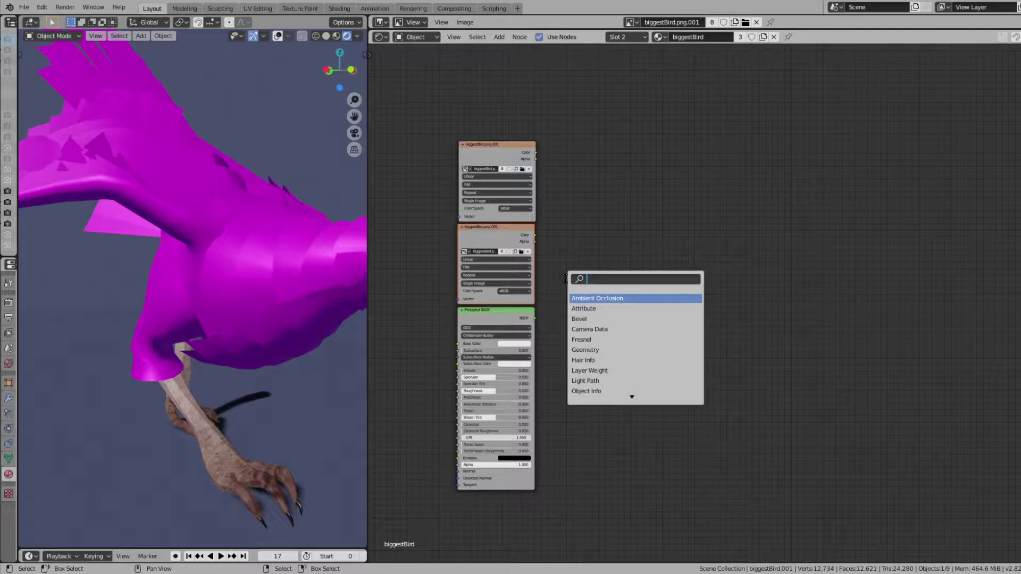
pyautogui.write('sha')
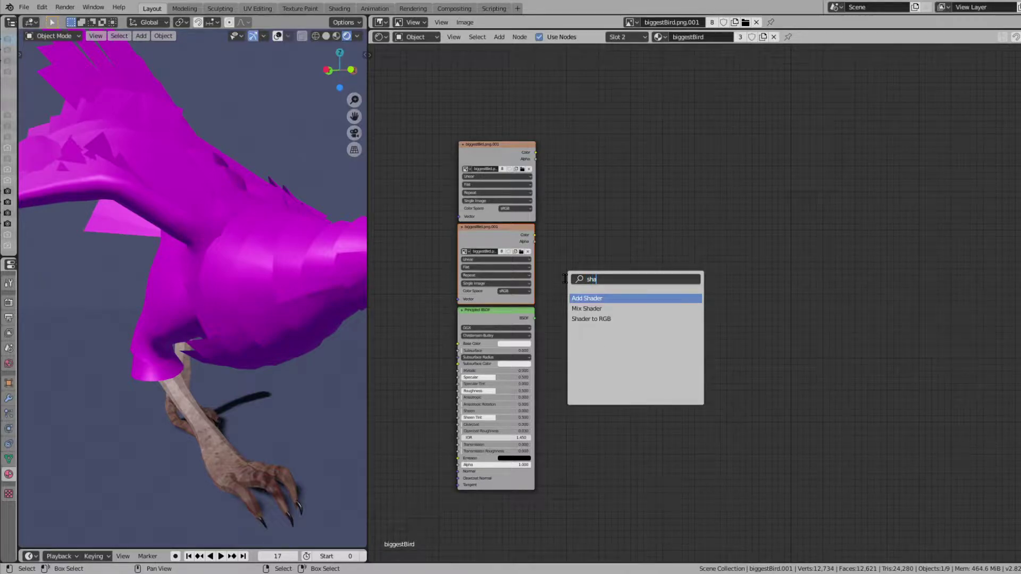
pyautogui.press('Down')
pyautogui.press('Down')
pyautogui.press('Return')
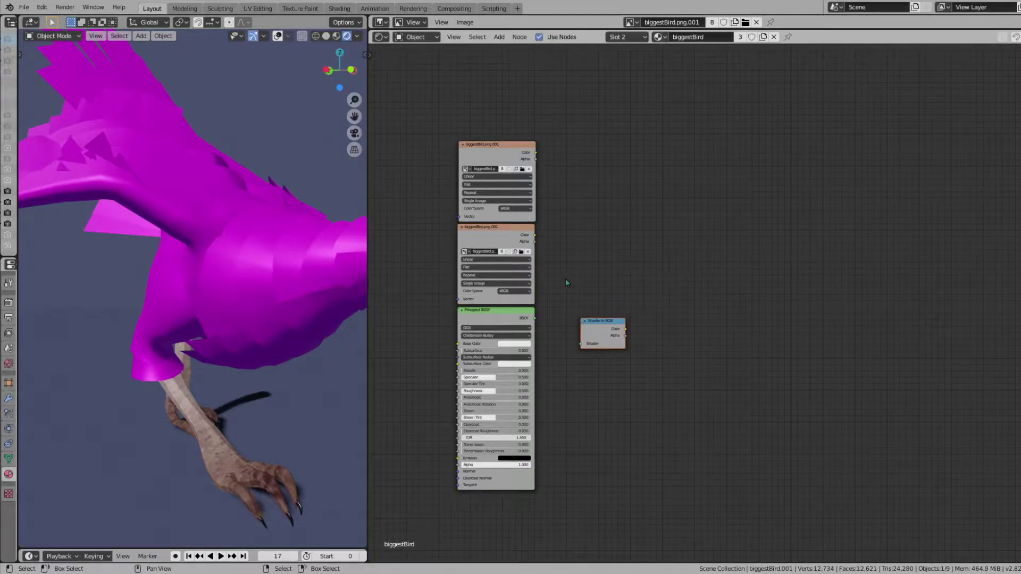
pyautogui.scroll(4, 533, 320)
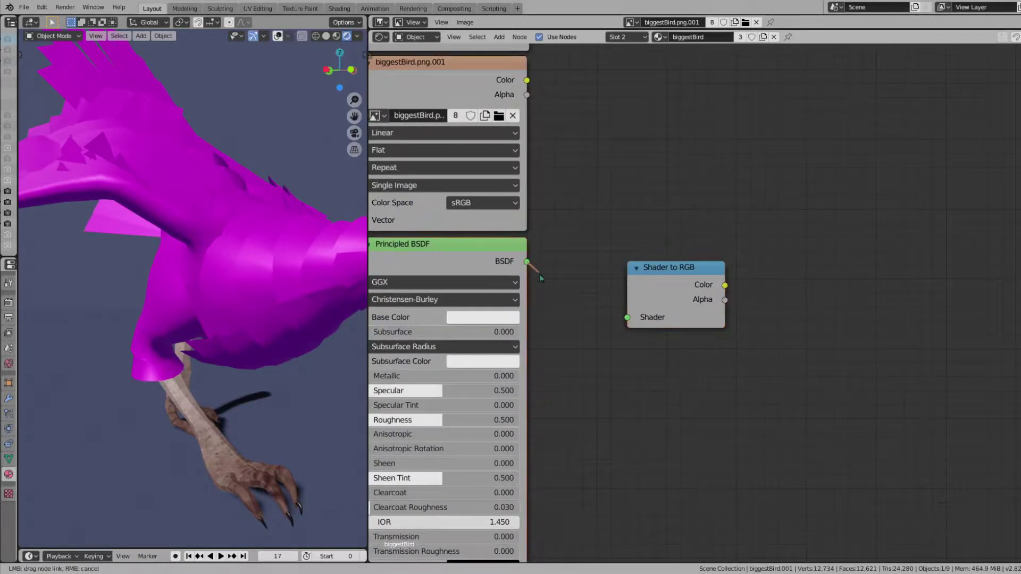
pyautogui.moveTo(660, 273); pyautogui.dragTo(587, 188)
# - Add a ColorRamp node after Shader to RGB and connect the Color output to the ramp's Fac input
pyautogui.hotkey('shift', 'a')
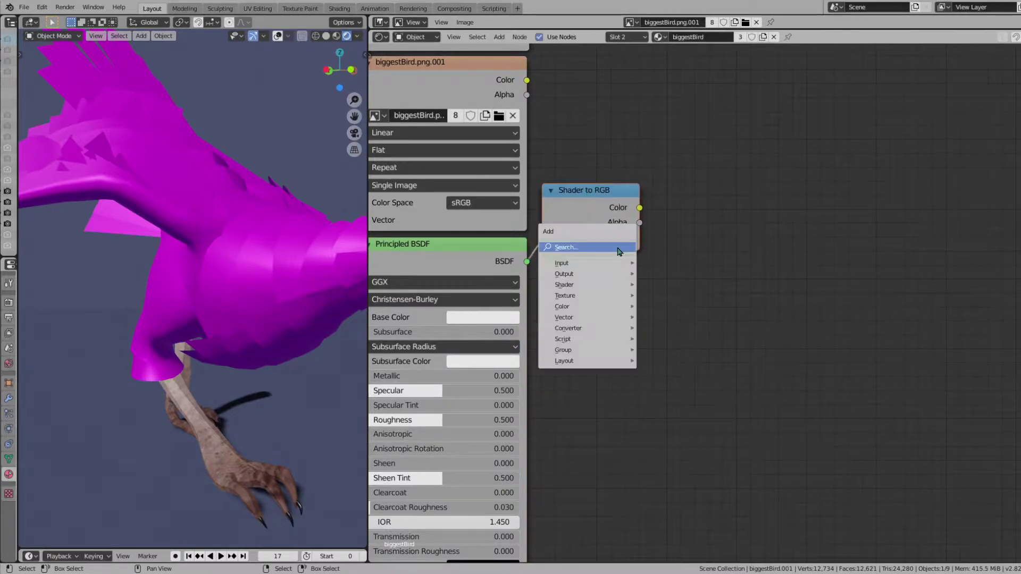
pyautogui.click(594, 249)
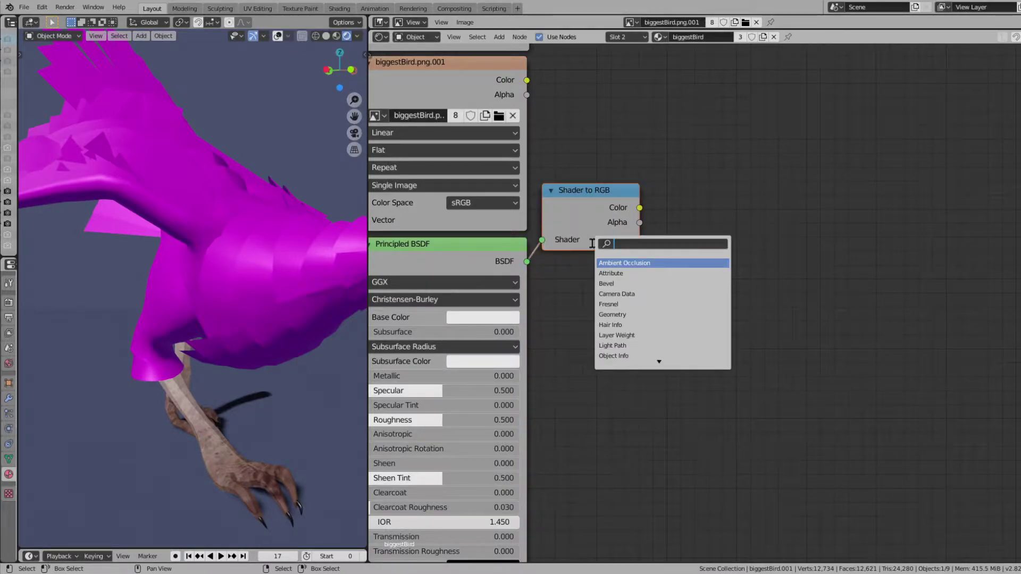
pyautogui.write('colo')
pyautogui.press('Down')
pyautogui.press('Return')
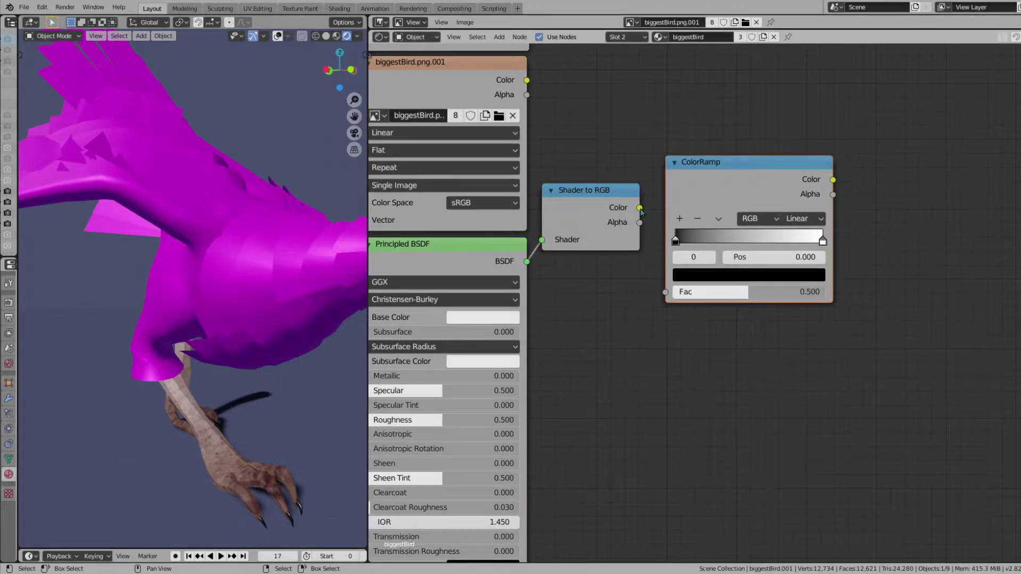
pyautogui.moveTo(640, 208); pyautogui.dragTo(669, 287)
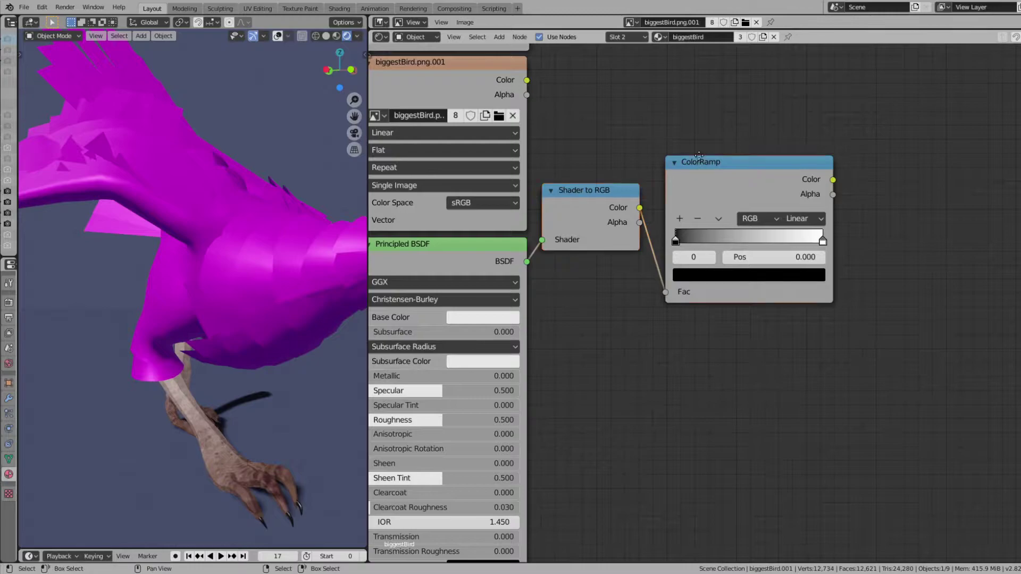
pyautogui.moveTo(699, 155); pyautogui.dragTo(700, 107)
# - Add a Mix color node and place it above and beyond the ColorRamp node
pyautogui.moveTo(798, 170); pyautogui.dragTo(672, 266, button='middle')
pyautogui.hotkey('shift', 'a')
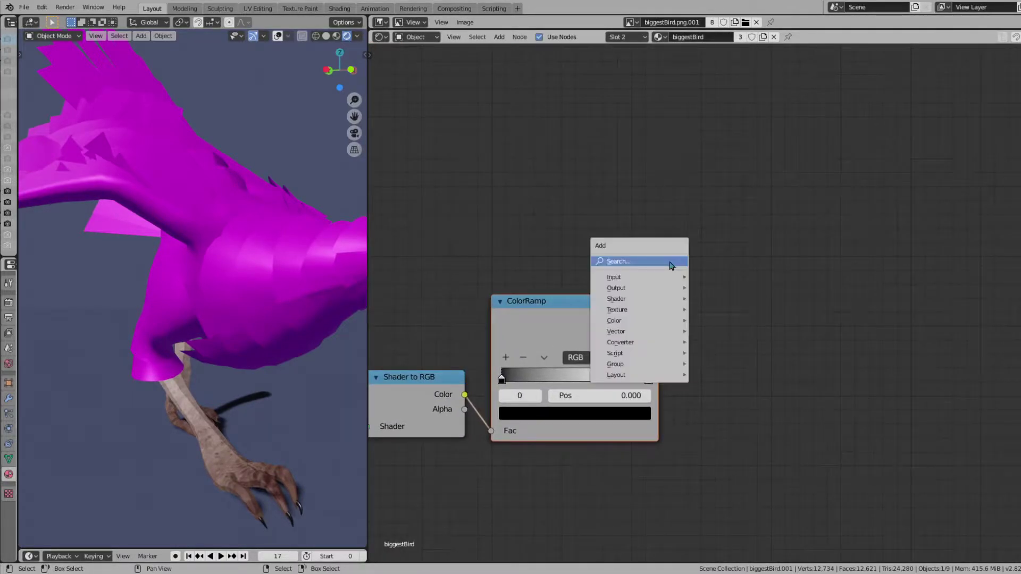
pyautogui.click(664, 262)
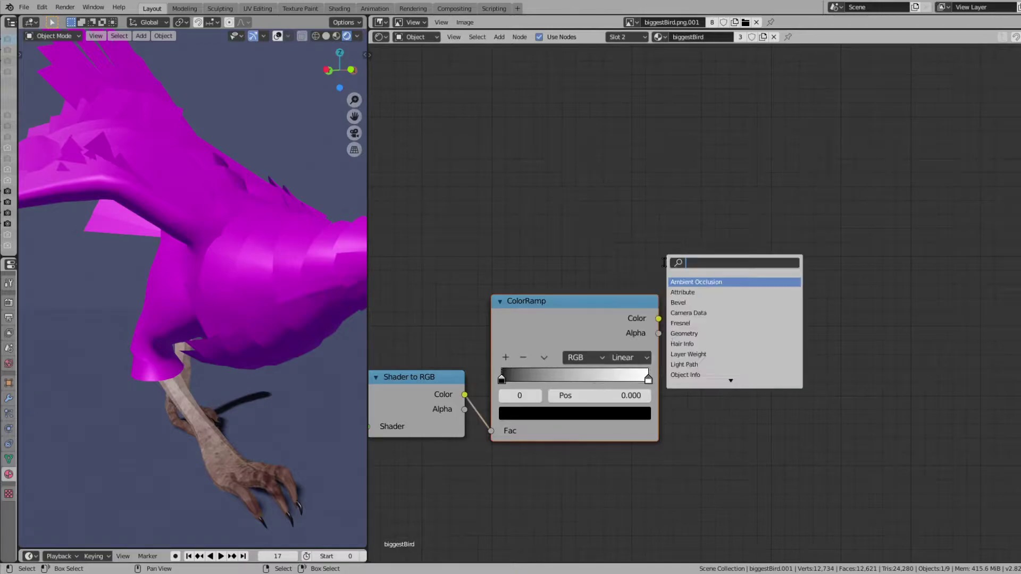
pyautogui.write('m')
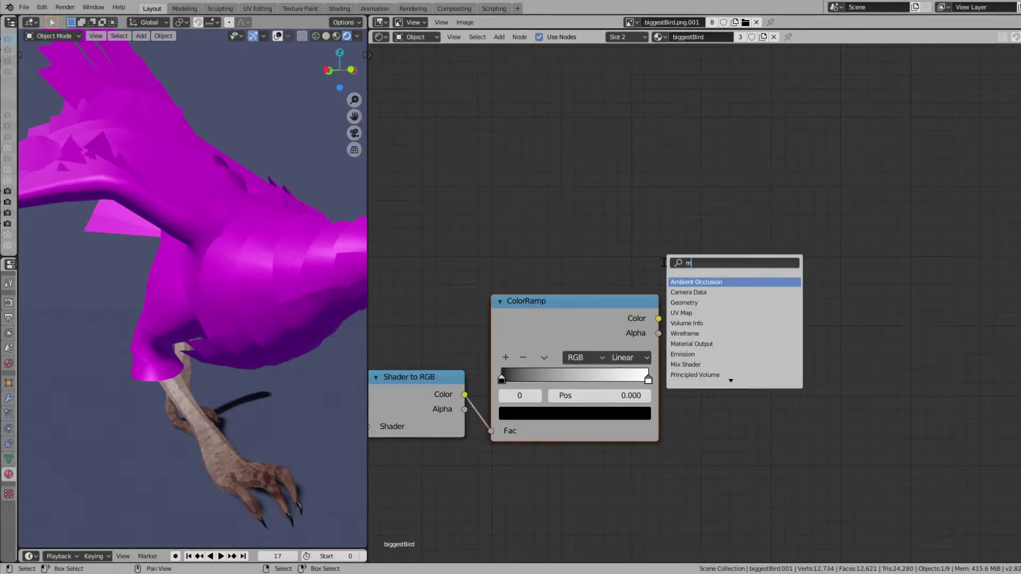
pyautogui.write('ix')
pyautogui.press('Down')
pyautogui.press('Return')
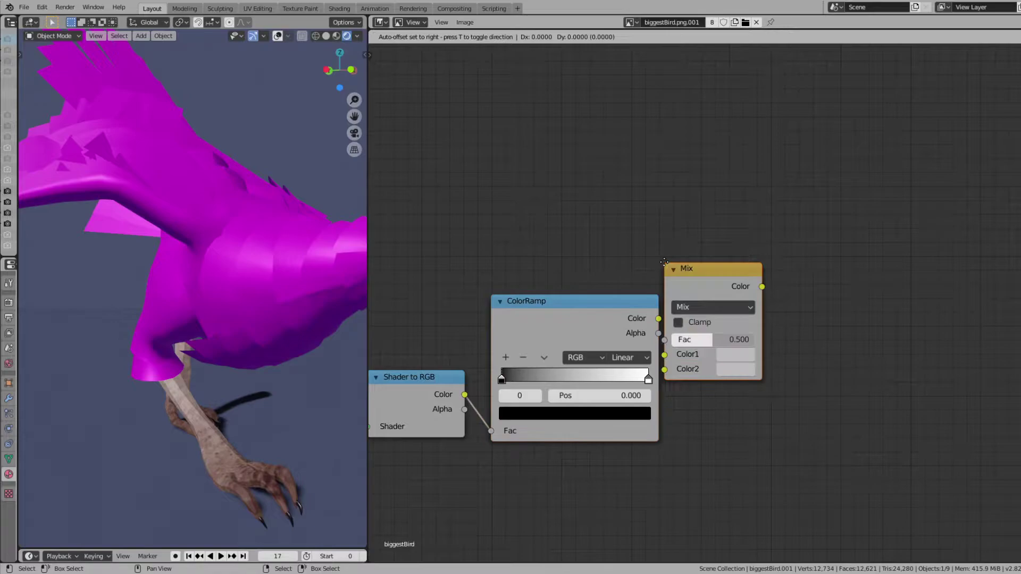
pyautogui.click(712, 177)
pyautogui.moveTo(712, 178); pyautogui.dragTo(648, 217, button='middle')
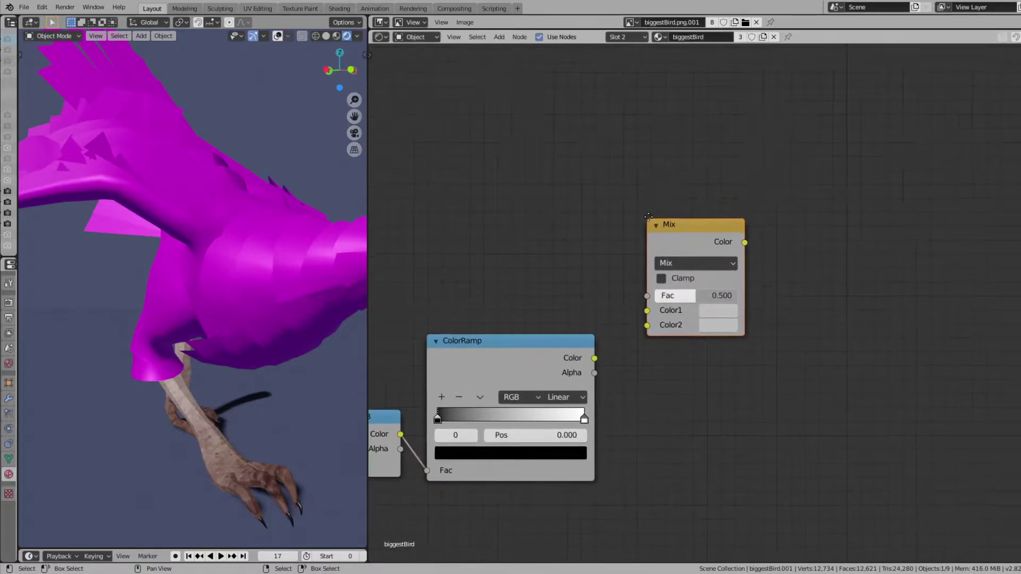
pyautogui.moveTo(669, 233); pyautogui.dragTo(658, 240)
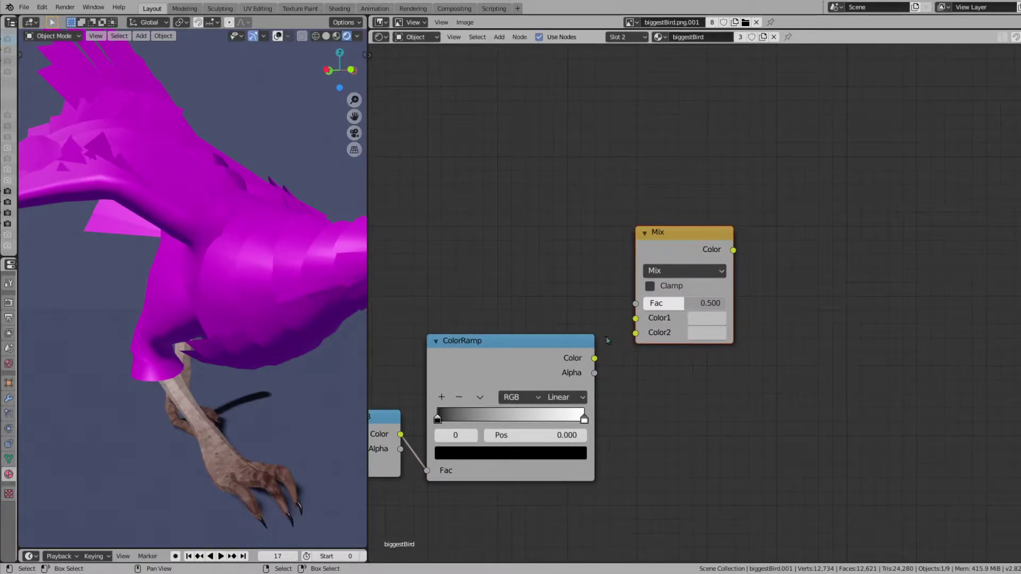
# - Connect the ColorRamp's Color to the Mix node's Color2 and the lower image texture's Color to Color1
pyautogui.moveTo(633, 342); pyautogui.dragTo(634, 335)
pyautogui.moveTo(620, 368); pyautogui.dragTo(690, 344, button='middle')
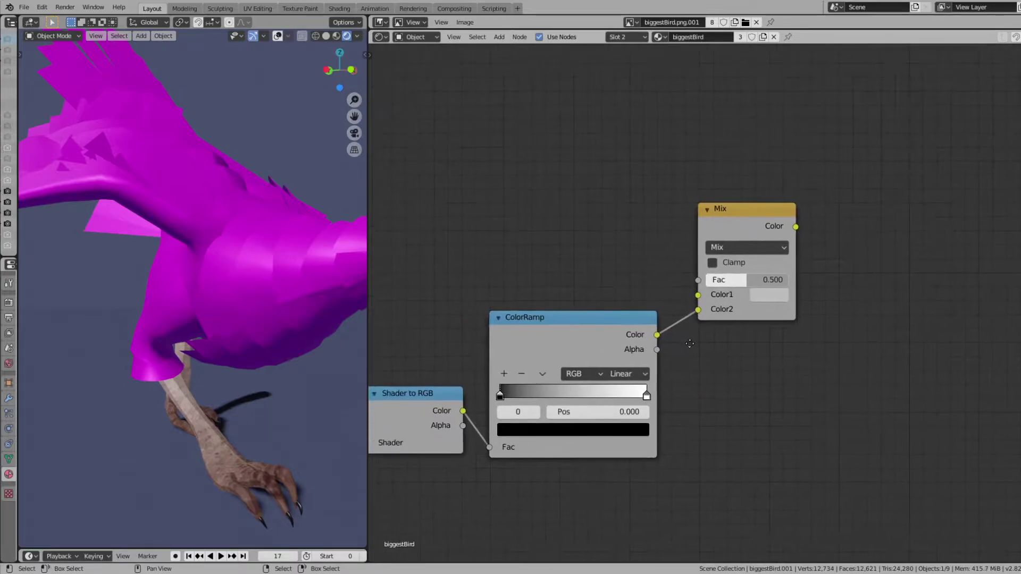
pyautogui.moveTo(714, 311); pyautogui.dragTo(653, 371, button='middle')
pyautogui.scroll(-1, 660, 335)
pyautogui.moveTo(665, 319); pyautogui.dragTo(777, 323, button='middle')
pyautogui.scroll(-1, 718, 323)
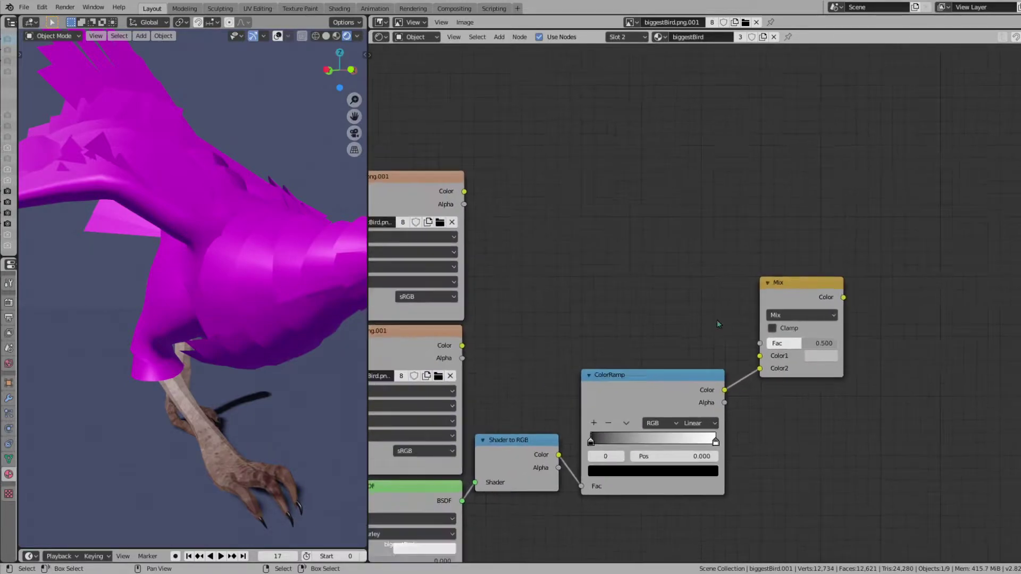
pyautogui.moveTo(462, 349); pyautogui.dragTo(595, 333, button='middle')
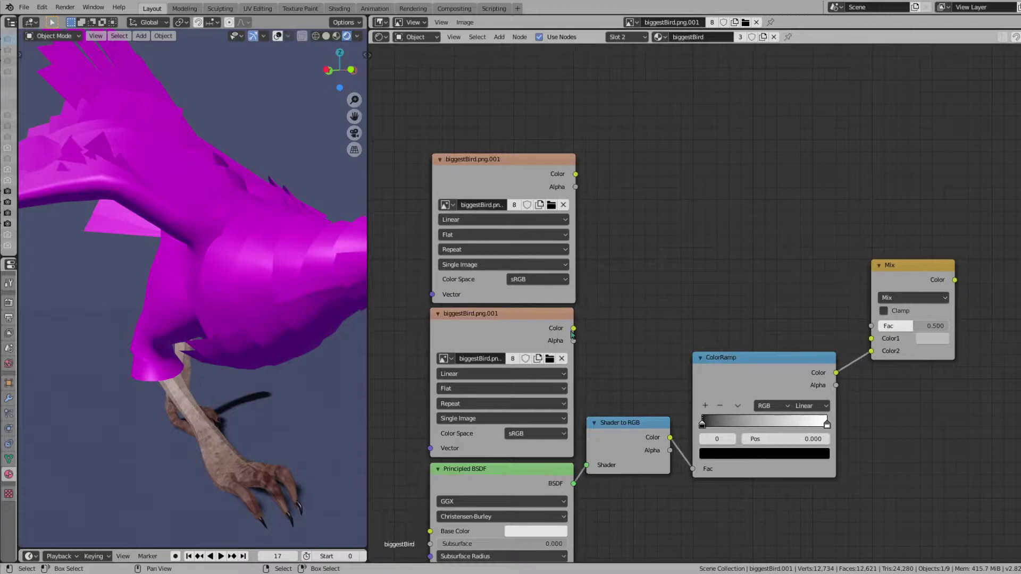
pyautogui.moveTo(611, 328); pyautogui.dragTo(874, 346)
pyautogui.moveTo(823, 295); pyautogui.dragTo(698, 349, button='middle')
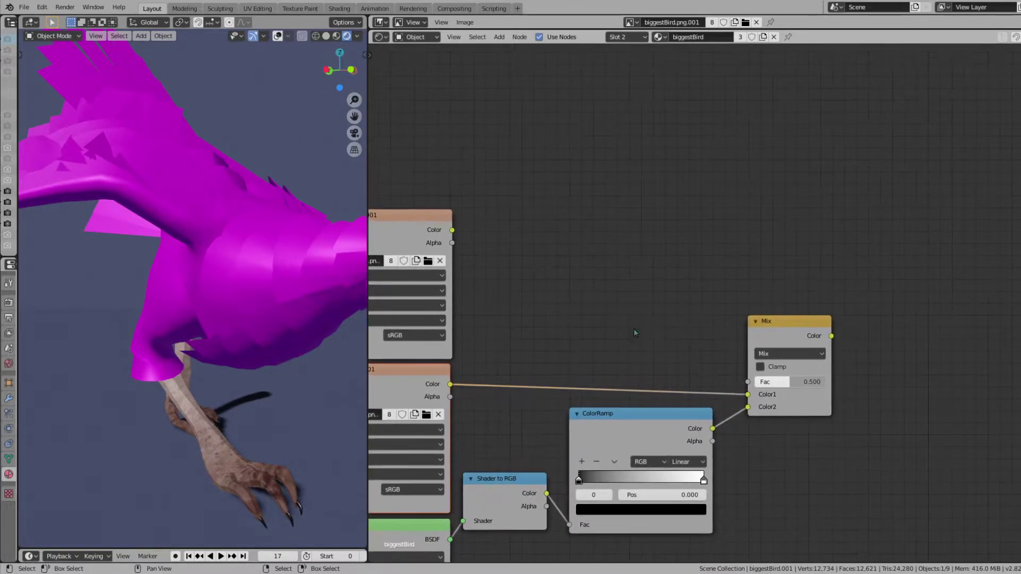
# - Add a Mix Shader node and place it above and beyond the Mix color node
pyautogui.moveTo(657, 318); pyautogui.dragTo(577, 355, button='middle')
pyautogui.hotkey('shift', 'a')
pyautogui.click(728, 309)
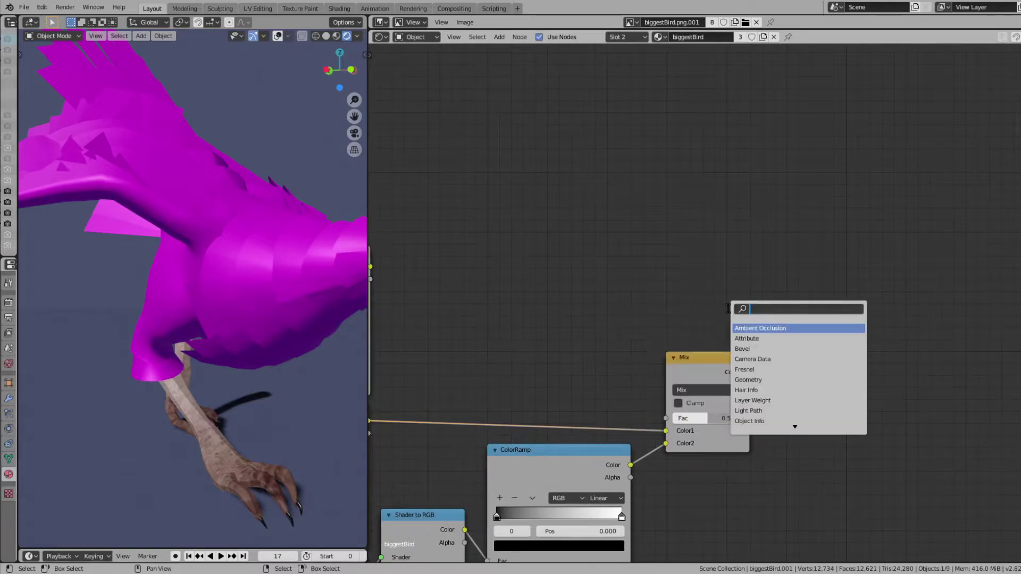
pyautogui.write('mix')
pyautogui.press('Return')
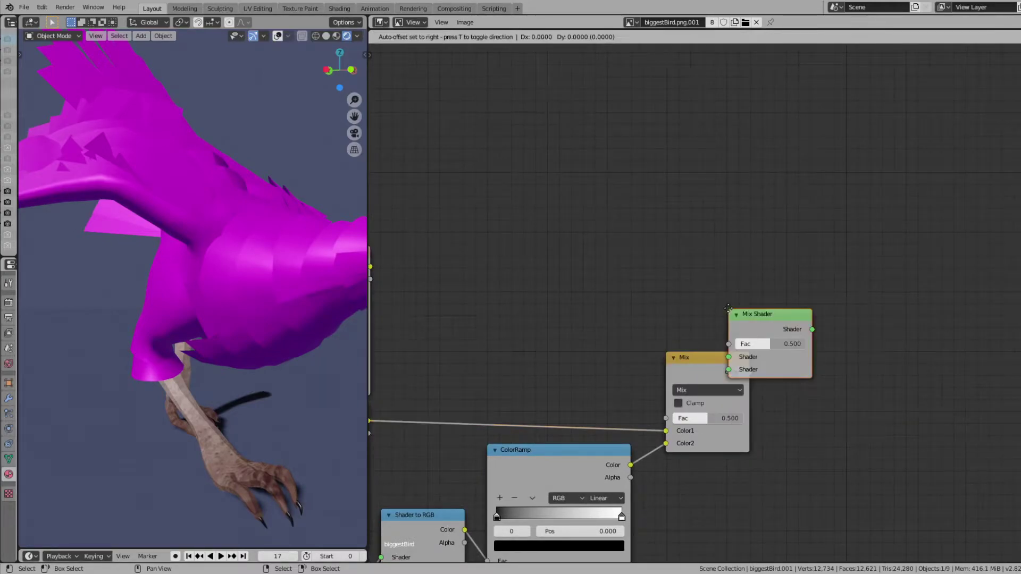
pyautogui.click(834, 220)
# - Add a Material Output node beyond the Mix Shader and connect the Mix Shader's output to its Surface input
pyautogui.moveTo(769, 271); pyautogui.dragTo(581, 289, button='middle')
pyautogui.hotkey('shift', 'a')
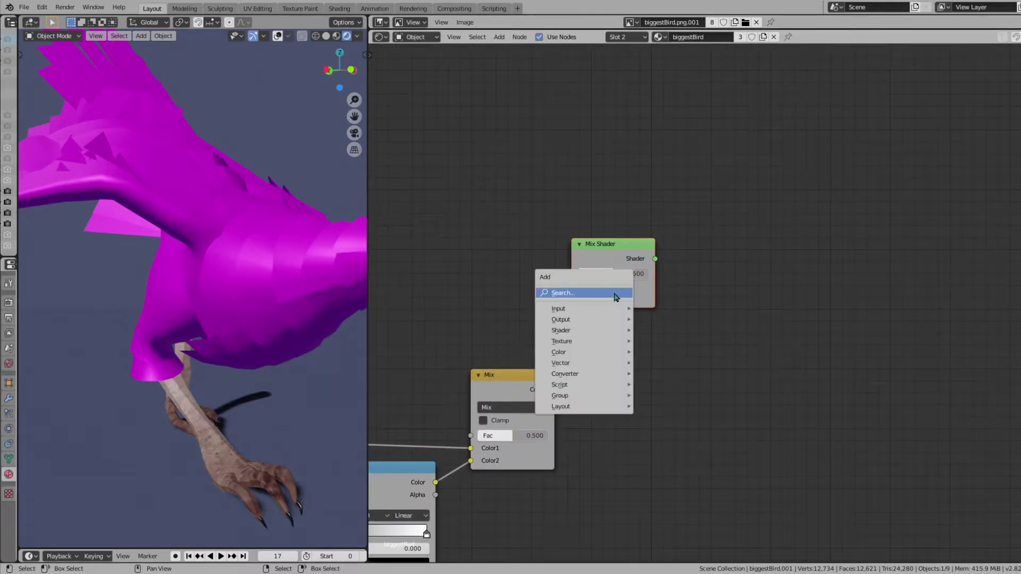
pyautogui.click(615, 292)
pyautogui.write('ma')
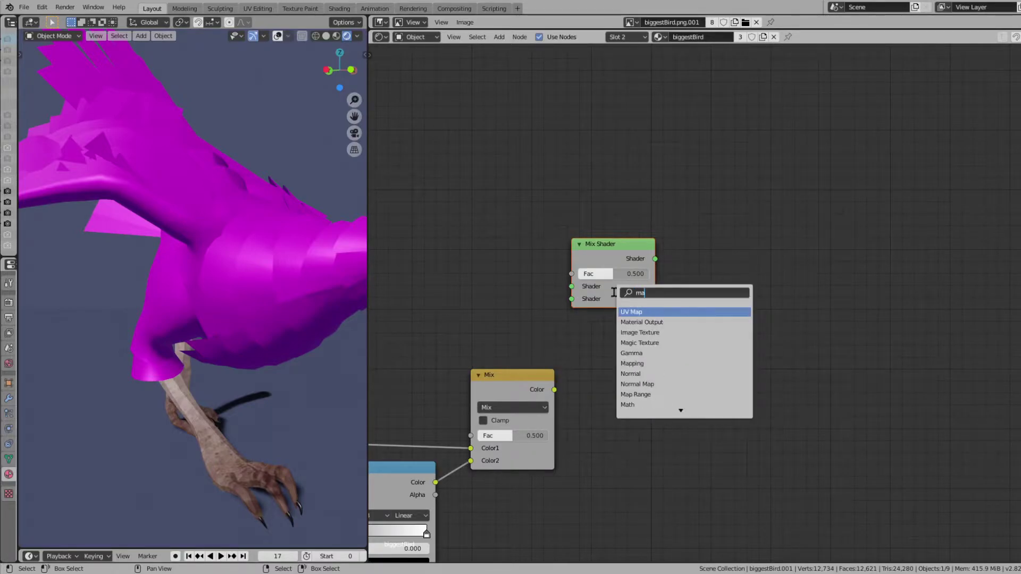
pyautogui.write('t')
pyautogui.press('Return')
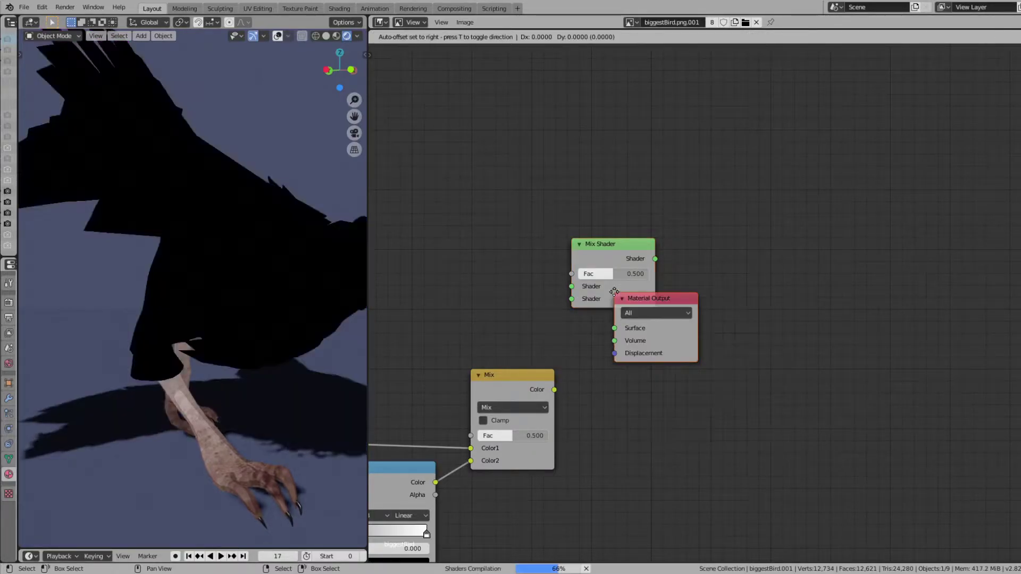
pyautogui.click(728, 259)
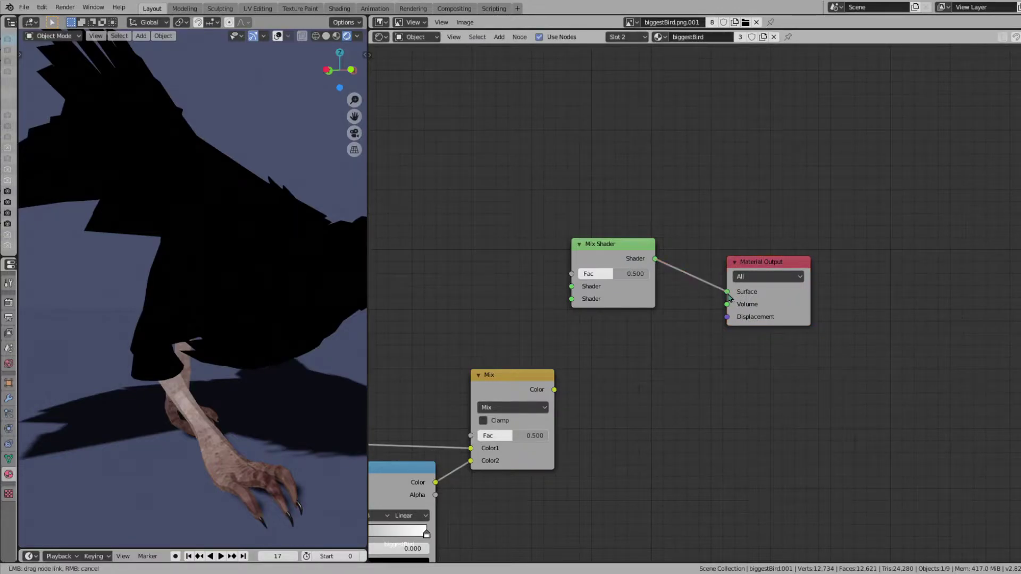
pyautogui.moveTo(728, 295); pyautogui.dragTo(729, 293)
# - Move the Mix Shader closer to the Material Output and feed the Mix node's Color into its second Shader input
pyautogui.moveTo(620, 301); pyautogui.dragTo(665, 293, button='middle')
pyautogui.moveTo(655, 240); pyautogui.dragTo(672, 267)
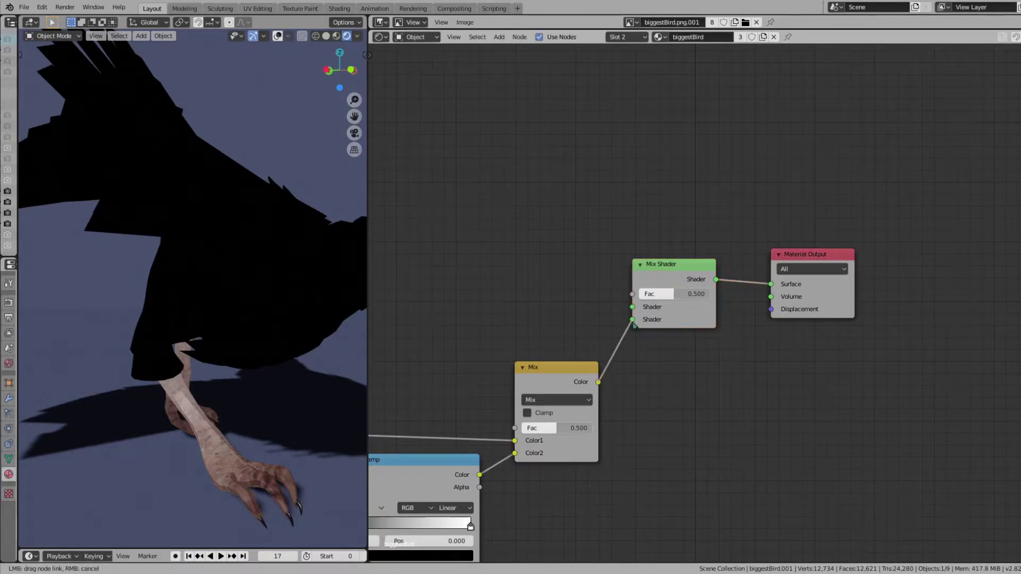
pyautogui.moveTo(633, 323); pyautogui.dragTo(633, 323)
# - Connect the upper image texture's Color output to the Mix Shader's Fac input
pyautogui.moveTo(581, 324)
pyautogui.mouseDown(button='middle')
pyautogui.moveTo(719, 282)
pyautogui.moveTo(813, 288)
pyautogui.mouseUp(button='middle')
pyautogui.scroll(-2, 813, 289)
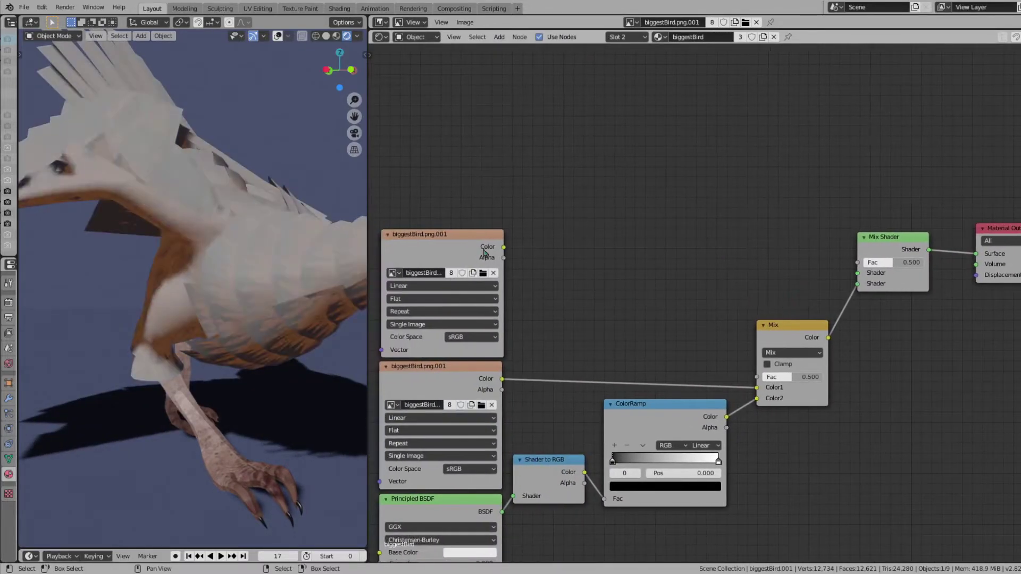
pyautogui.moveTo(514, 252); pyautogui.dragTo(860, 263)
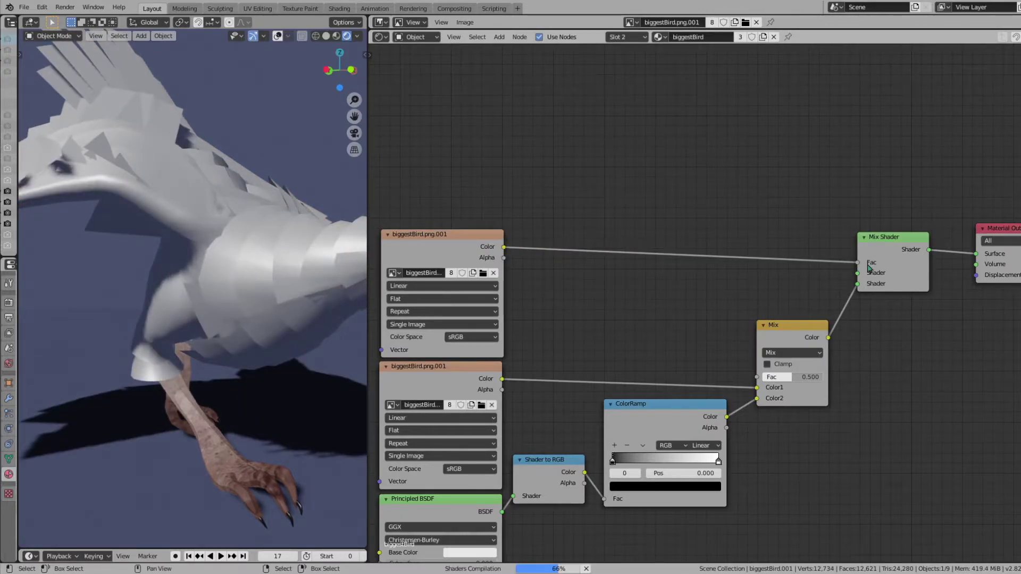
pyautogui.moveTo(581, 316); pyautogui.dragTo(618, 284, button='middle')
pyautogui.moveTo(265, 282); pyautogui.dragTo(229, 276, button='middle')
# - Add a Transparent BSDF node between the image textures and the Mix node, and connect it to the Mix Shader's first Shader input
pyautogui.moveTo(586, 283); pyautogui.dragTo(546, 269, button='middle')
pyautogui.scroll(-1, 546, 269)
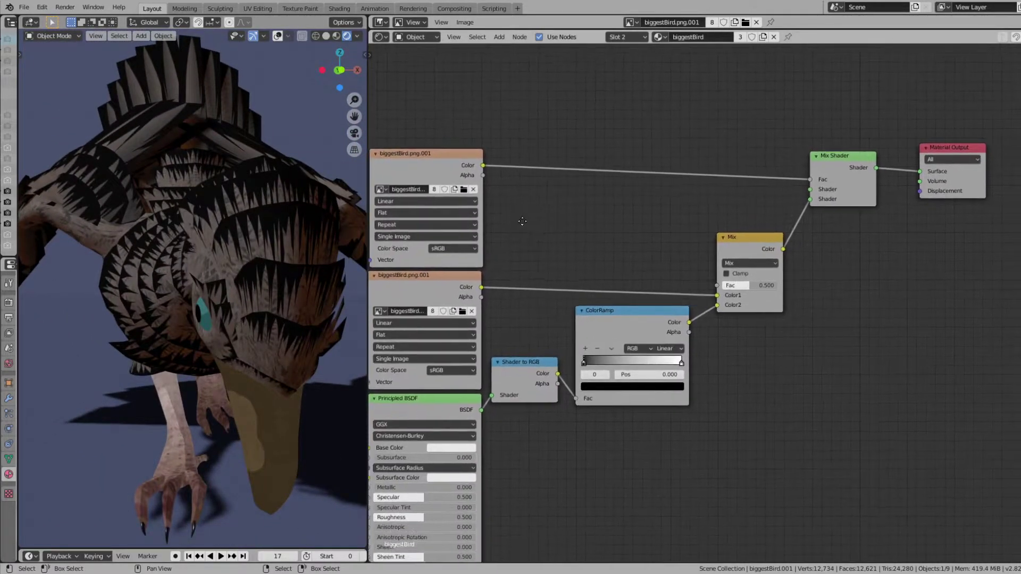
pyautogui.hotkey('shift', 'a')
pyautogui.click(522, 218)
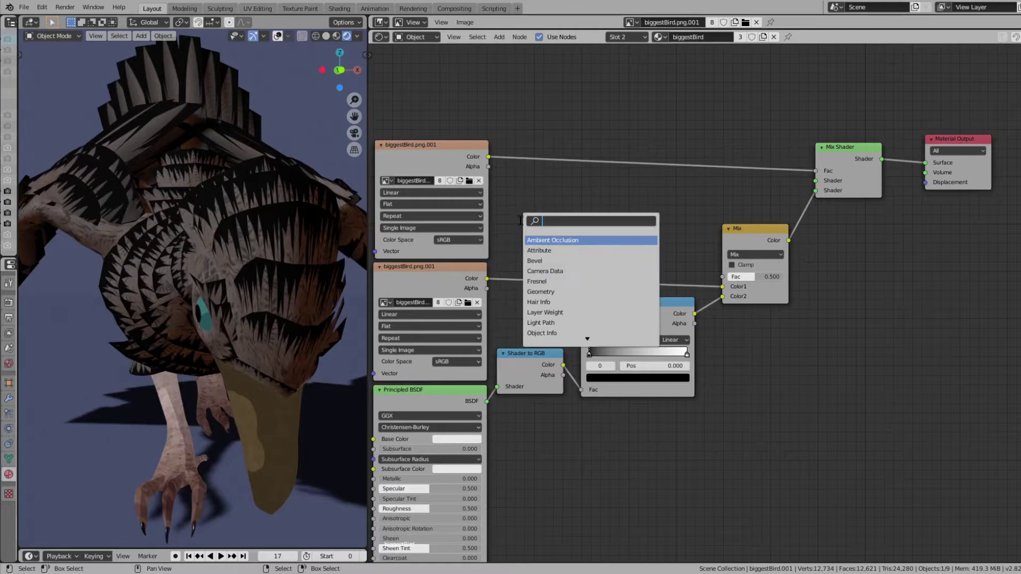
pyautogui.write('tran')
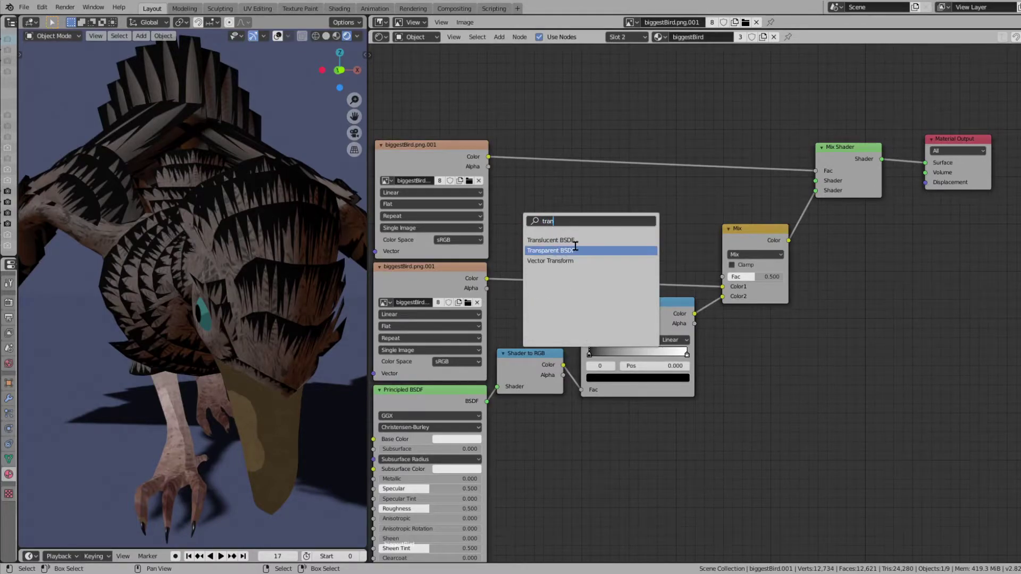
pyautogui.click(539, 252)
pyautogui.click(579, 218)
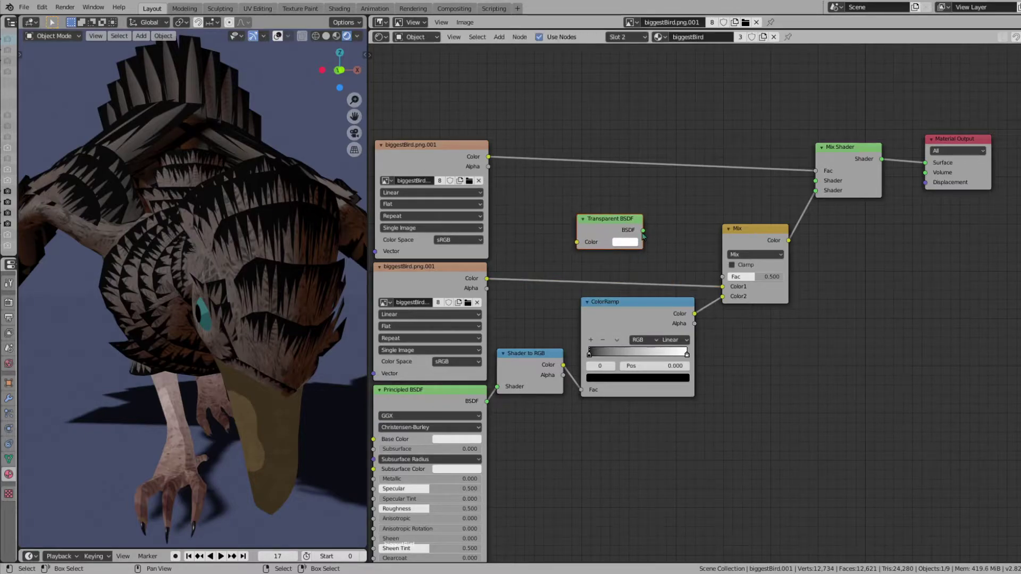
pyautogui.moveTo(643, 234); pyautogui.dragTo(817, 181)
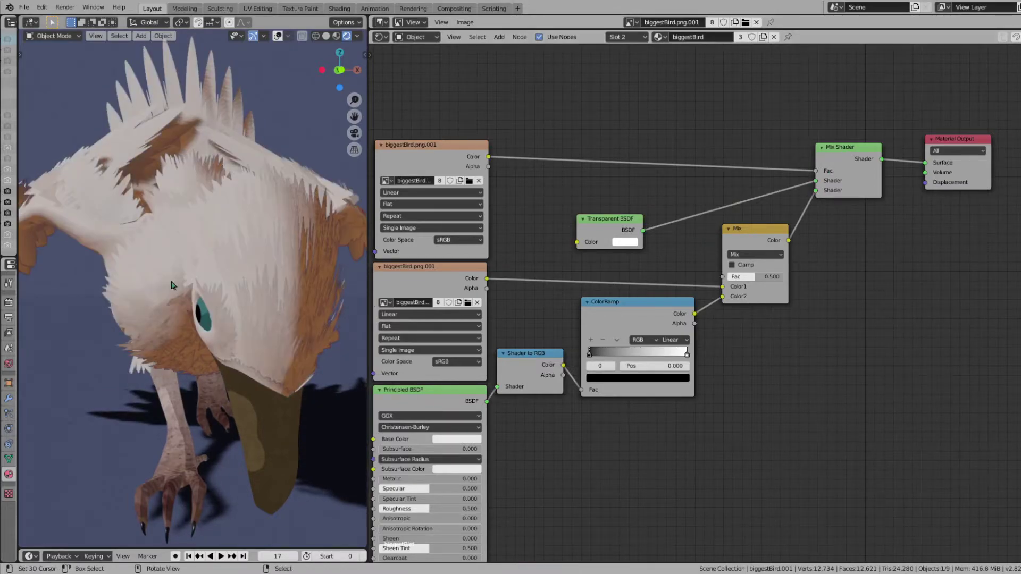
pyautogui.moveTo(172, 285); pyautogui.dragTo(333, 315, button='middle')
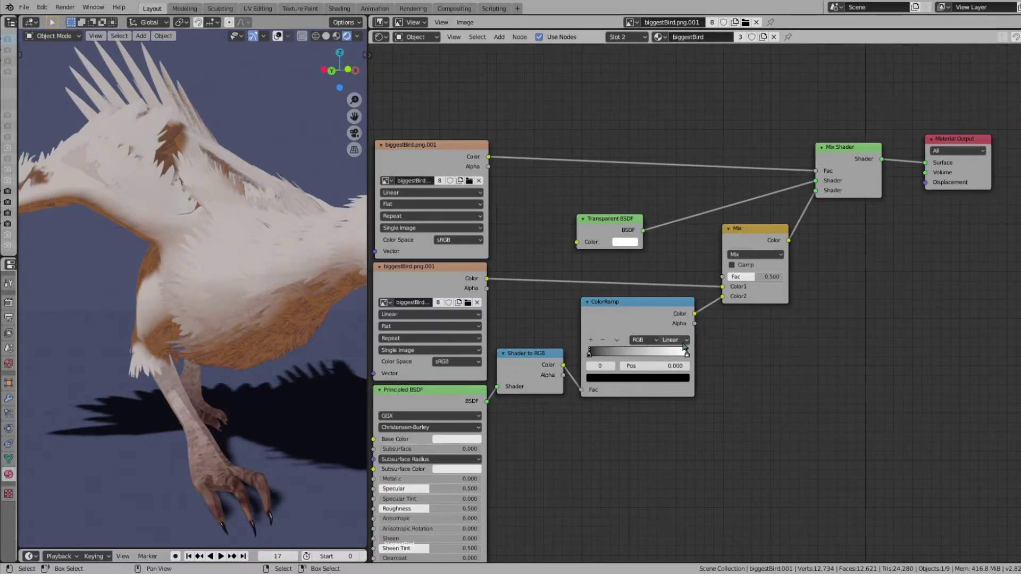
# - Set the ColorRamp's interpolation to Constant and move its white stop to position 0.114
pyautogui.moveTo(636, 391); pyautogui.dragTo(650, 299, button='middle')
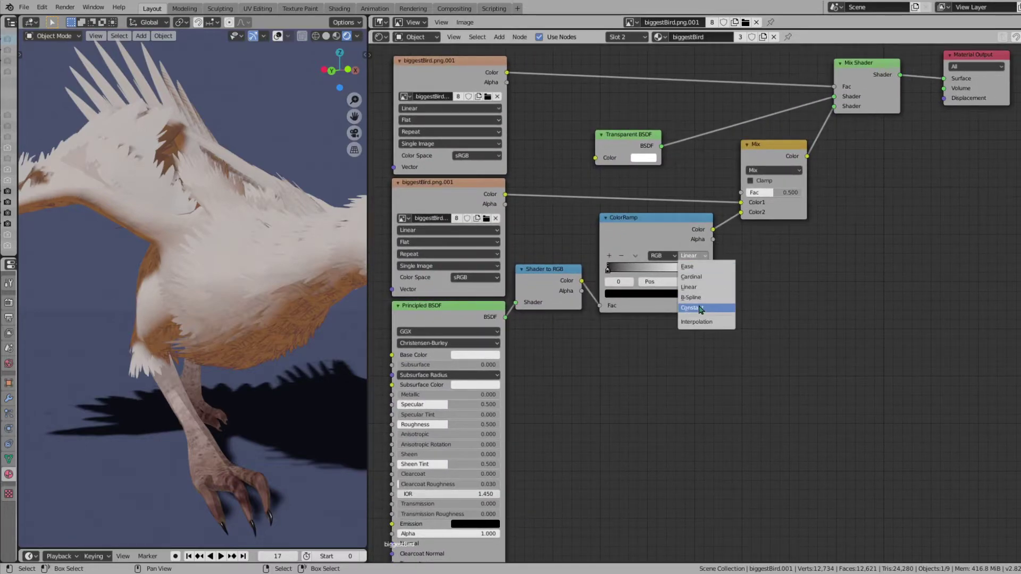
pyautogui.click(700, 309)
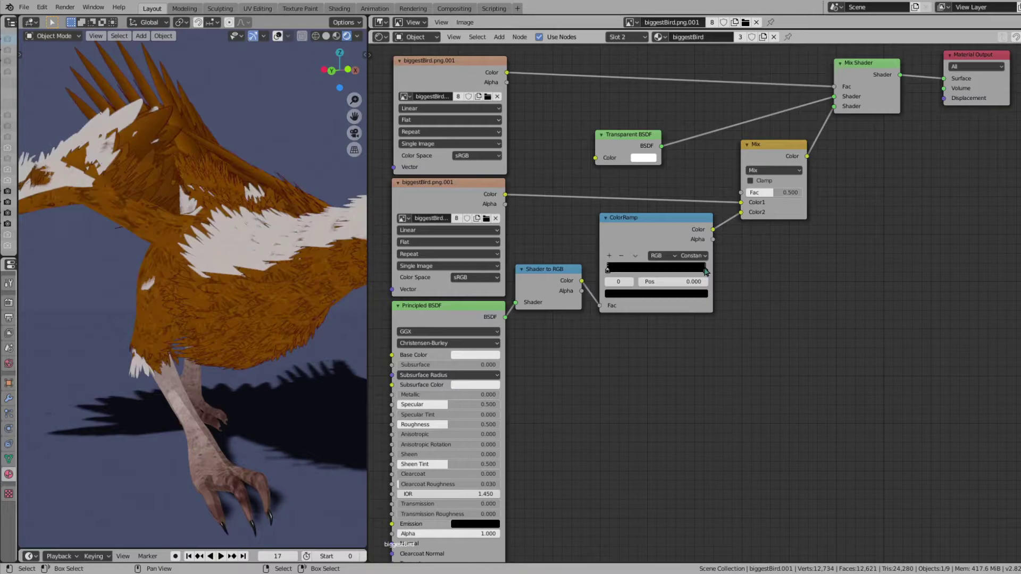
pyautogui.moveTo(290, 293); pyautogui.dragTo(244, 266, button='middle')
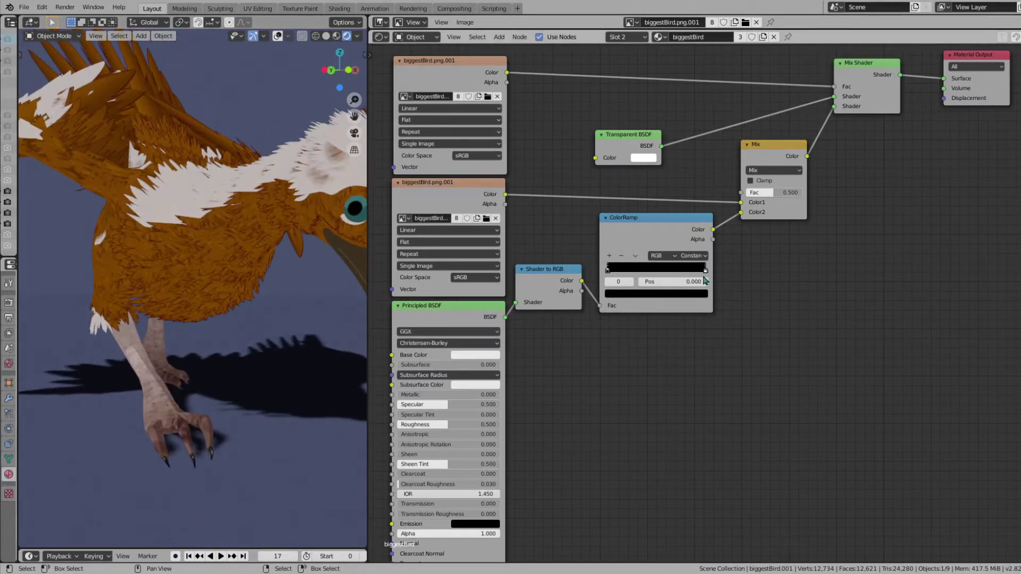
pyautogui.moveTo(705, 272); pyautogui.dragTo(643, 276)
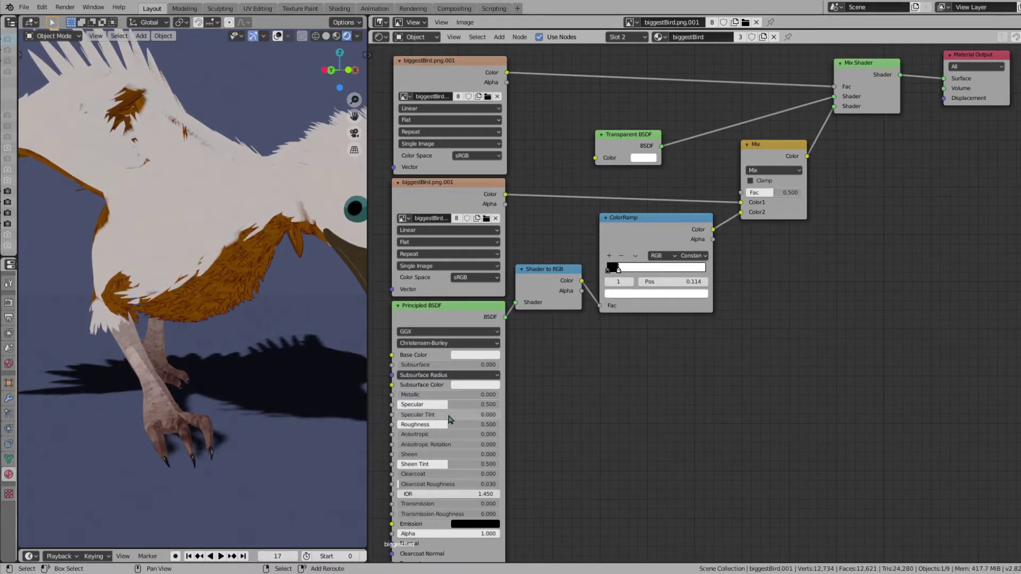
# - Set the Principled BSDF's Alpha to 0.232
pyautogui.moveTo(472, 405); pyautogui.dragTo(527, 262, button='middle')
pyautogui.scroll(2, 515, 374)
pyautogui.moveTo(493, 393); pyautogui.dragTo(581, 351, button='middle')
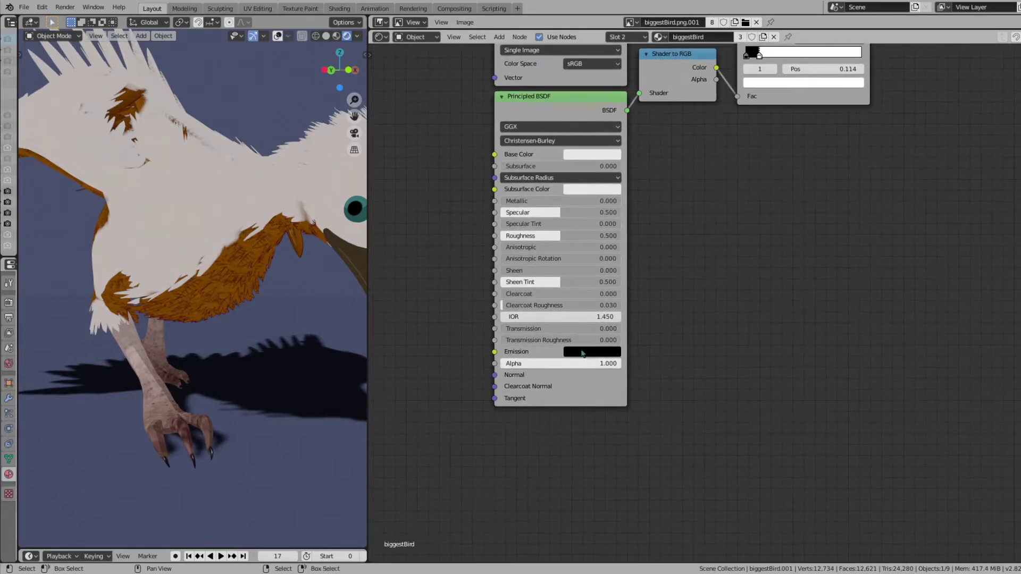
pyautogui.moveTo(558, 282); pyautogui.dragTo(564, 322, button='middle')
pyautogui.scroll(3, 563, 322)
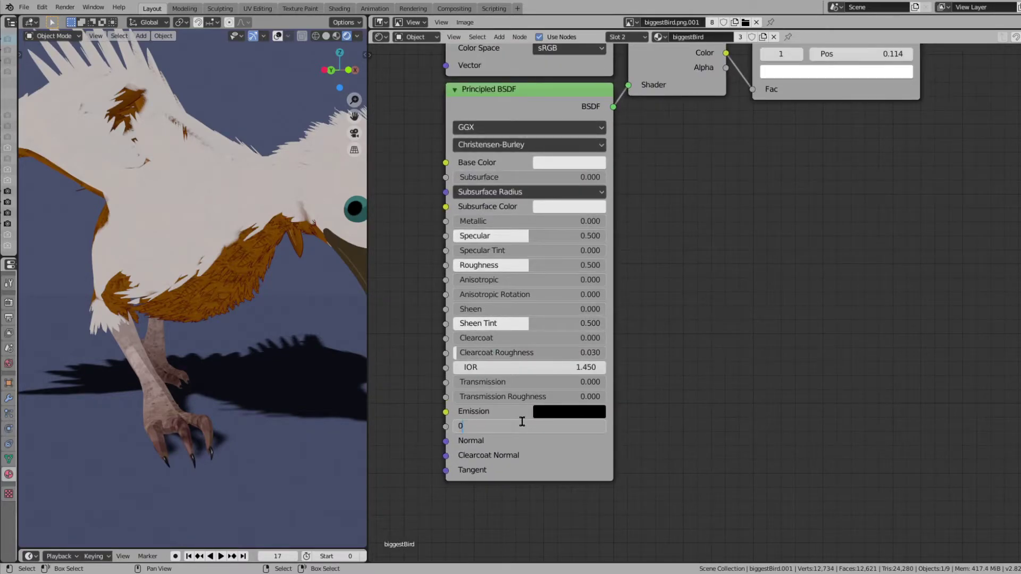
pyautogui.press('Return')
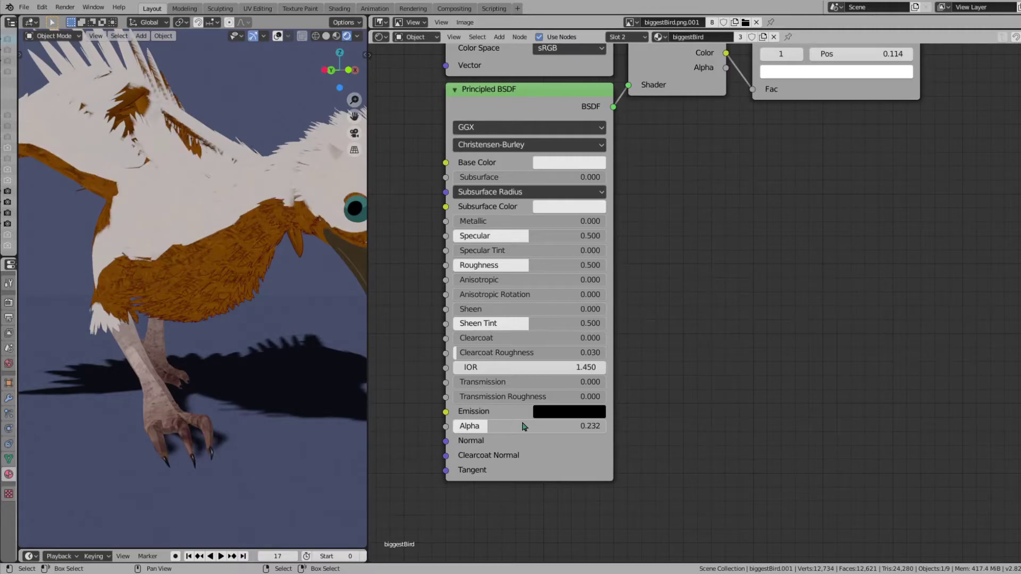
# - Change the Mix color node's blending mode to Multiply
pyautogui.scroll(-3, 683, 238)
pyautogui.moveTo(800, 149); pyautogui.dragTo(653, 354, button='middle')
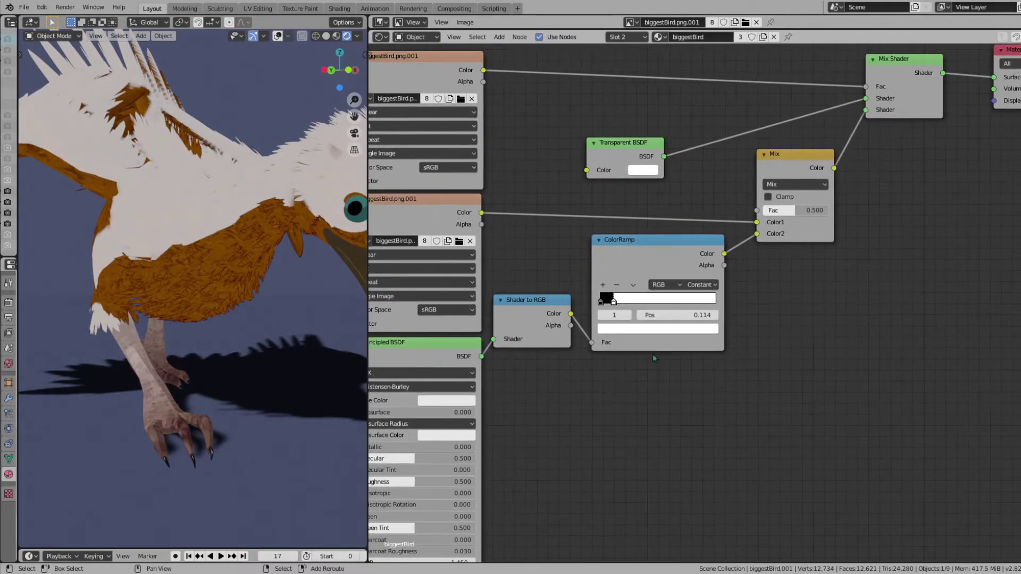
pyautogui.moveTo(755, 272); pyautogui.dragTo(703, 322, button='middle')
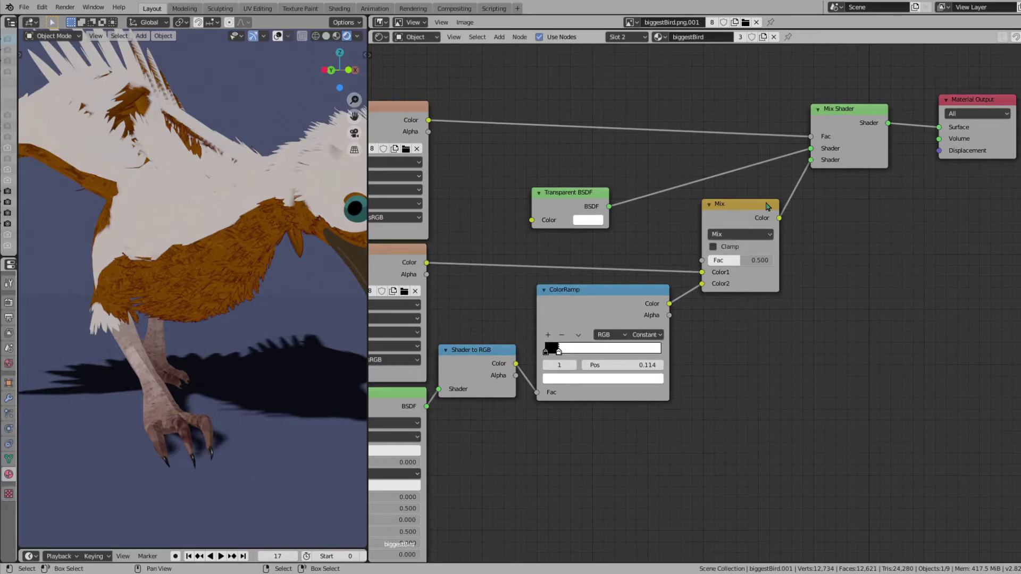
pyautogui.click(751, 234)
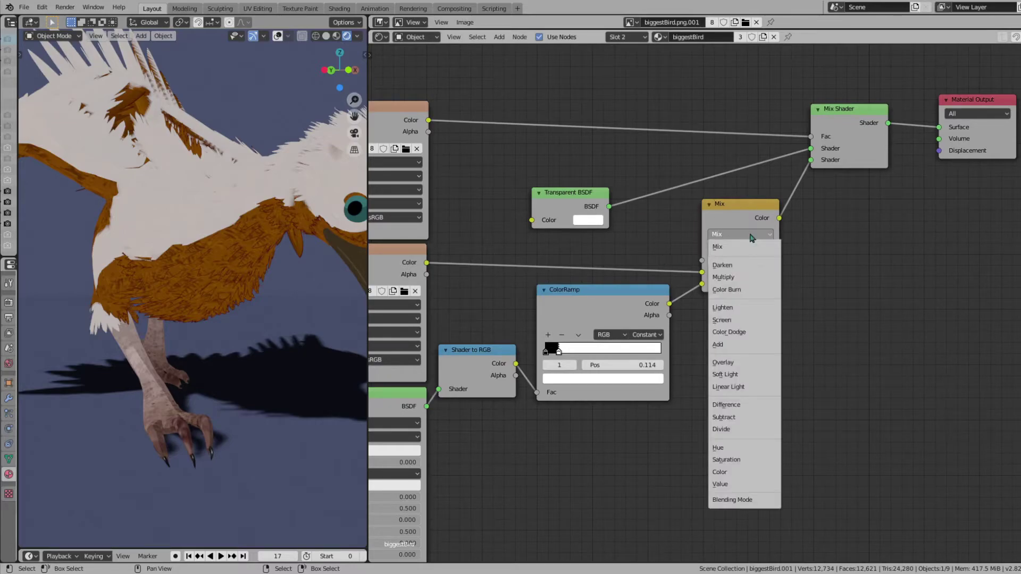
pyautogui.click(735, 278)
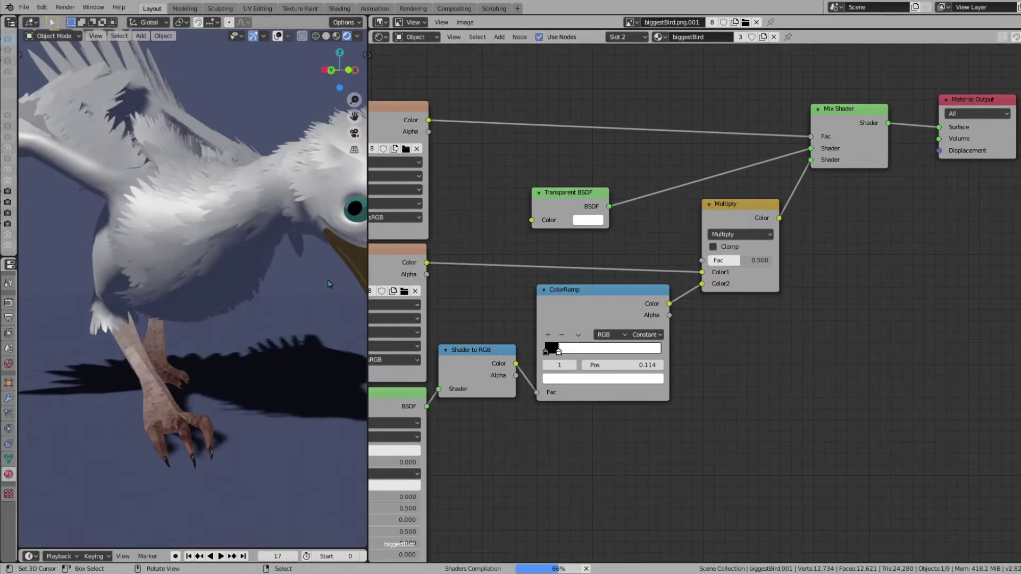
# - Examine the bird's feathers from several angles, switching briefly to solid shading and back to rendered
pyautogui.moveTo(270, 284); pyautogui.dragTo(269, 327, button='middle')
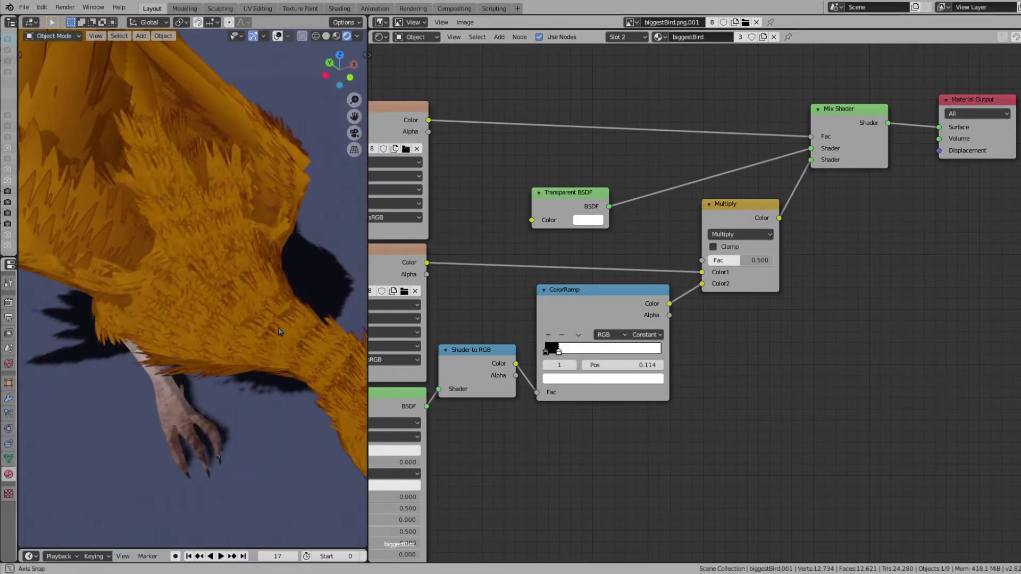
pyautogui.keyDown('shift'); pyautogui.moveTo(175, 218); pyautogui.dragTo(251, 306, button='middle'); pyautogui.keyUp('shift')
pyautogui.press('z')
pyautogui.click(296, 312)
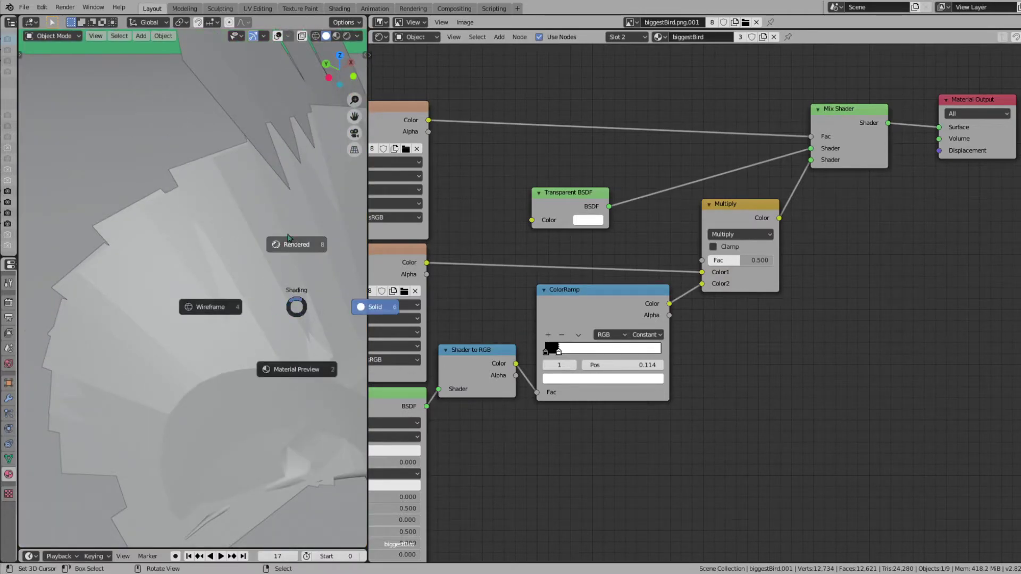
pyautogui.click(288, 239)
pyautogui.scroll(-5, 289, 266)
pyautogui.moveTo(289, 266); pyautogui.dragTo(221, 284, button='middle')
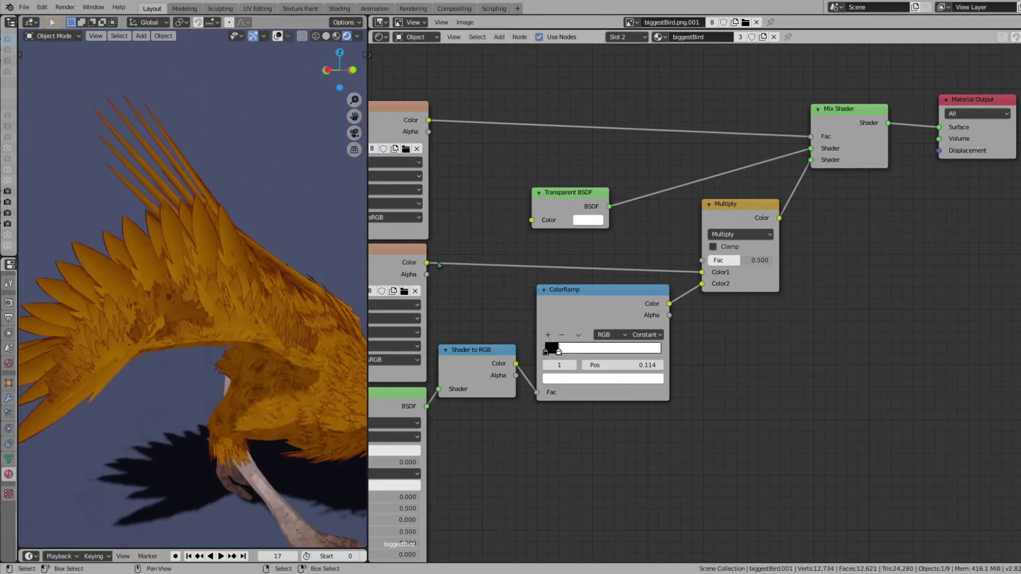
# - Examine the feather material's node network from the image textures and Principled BSDF through to the Material Output
pyautogui.moveTo(439, 265); pyautogui.dragTo(596, 250, button='middle')
pyautogui.moveTo(518, 344); pyautogui.dragTo(547, 213, button='middle')
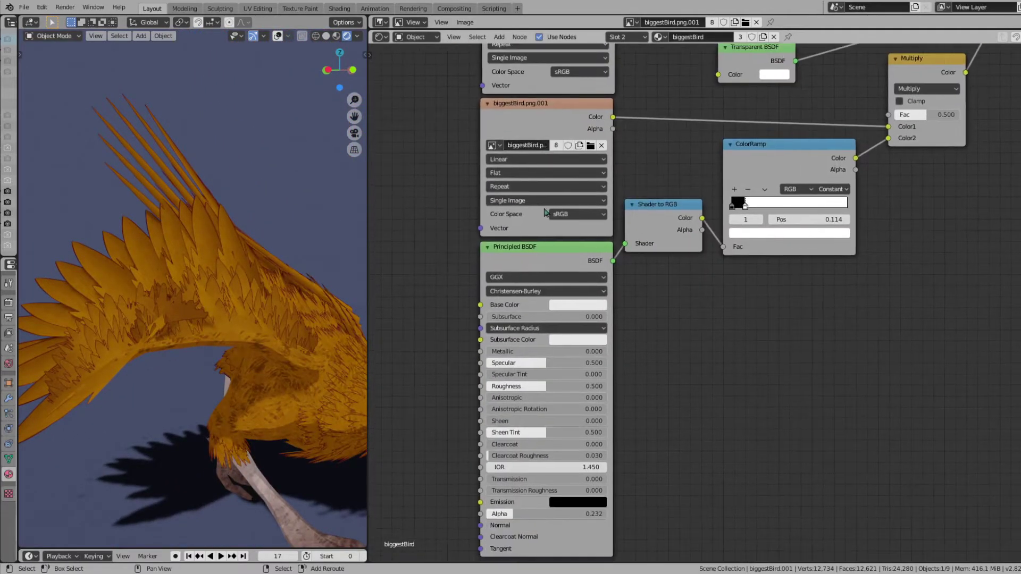
pyautogui.keyDown('shift'); pyautogui.scroll(-4, 593, 266); pyautogui.keyUp('shift')
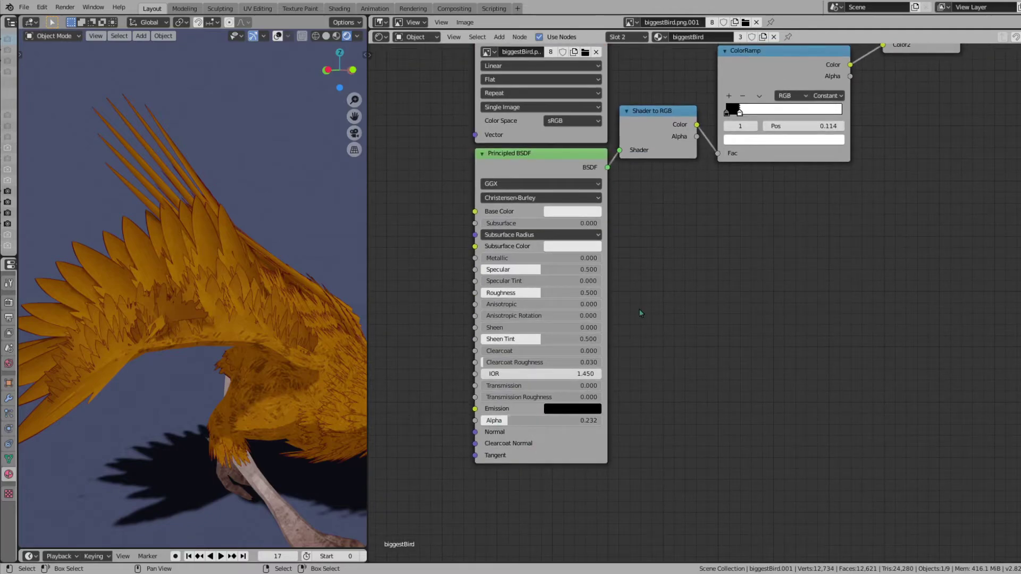
pyautogui.moveTo(640, 313); pyautogui.dragTo(585, 429, button='middle')
pyautogui.keyDown('shift'); pyautogui.scroll(4, 638, 287); pyautogui.keyUp('shift')
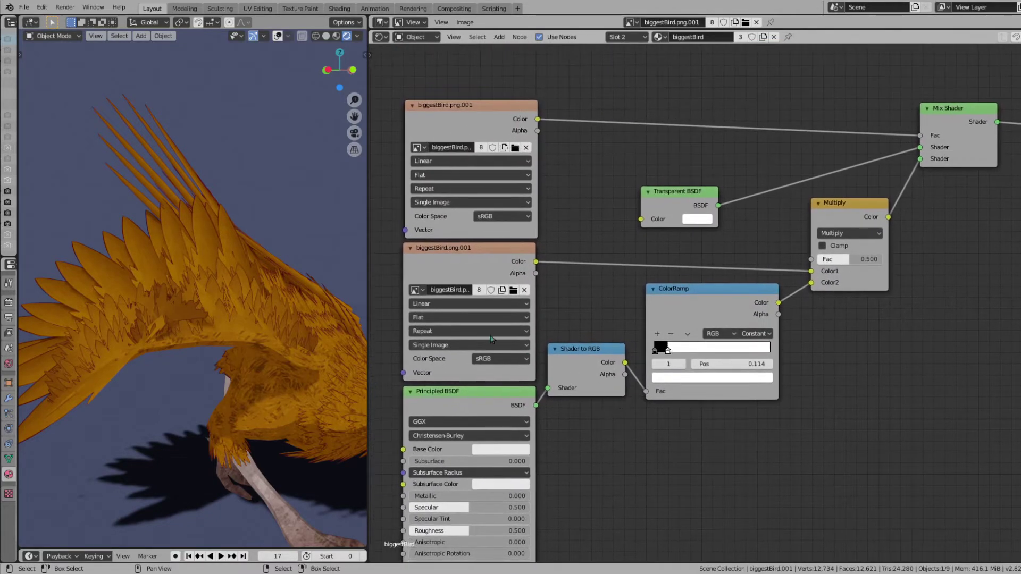
pyautogui.moveTo(610, 283); pyautogui.dragTo(430, 255, button='middle')
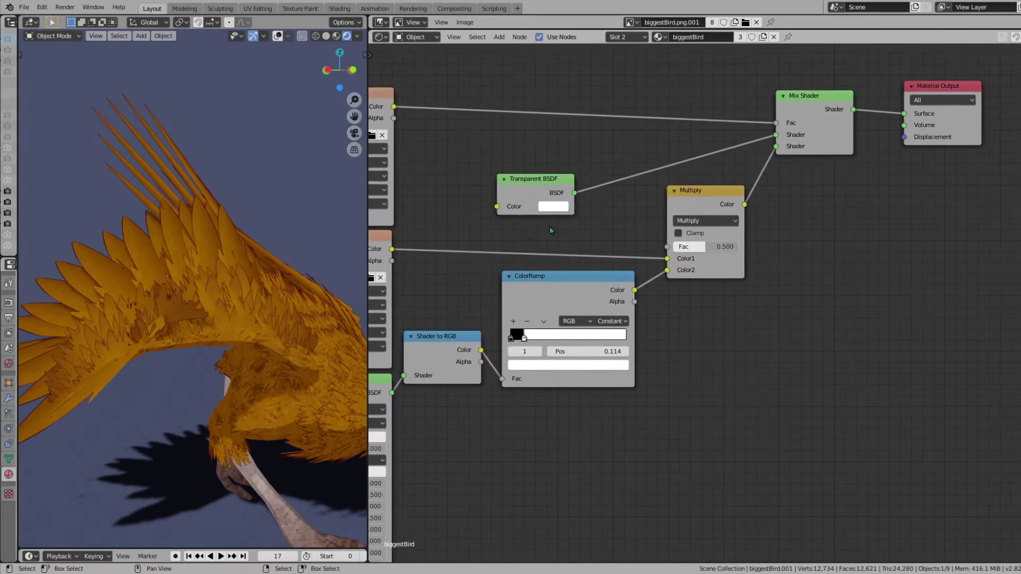
pyautogui.moveTo(576, 349); pyautogui.dragTo(562, 302, button='middle')
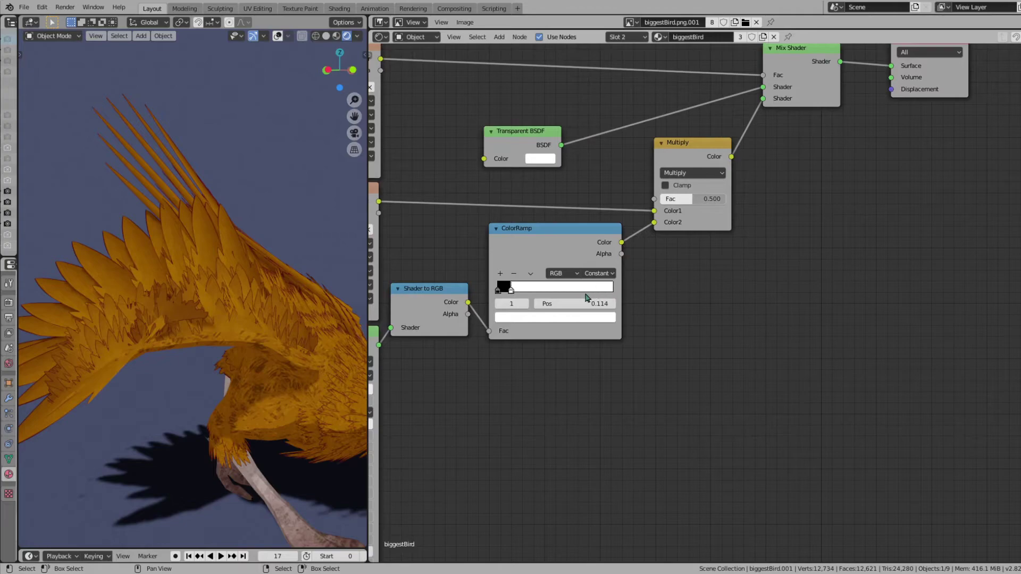
# - Review the ColorRamp's interpolation options and the Multiply node's blending modes, keeping Constant and Multiply selected
pyautogui.click(609, 276)
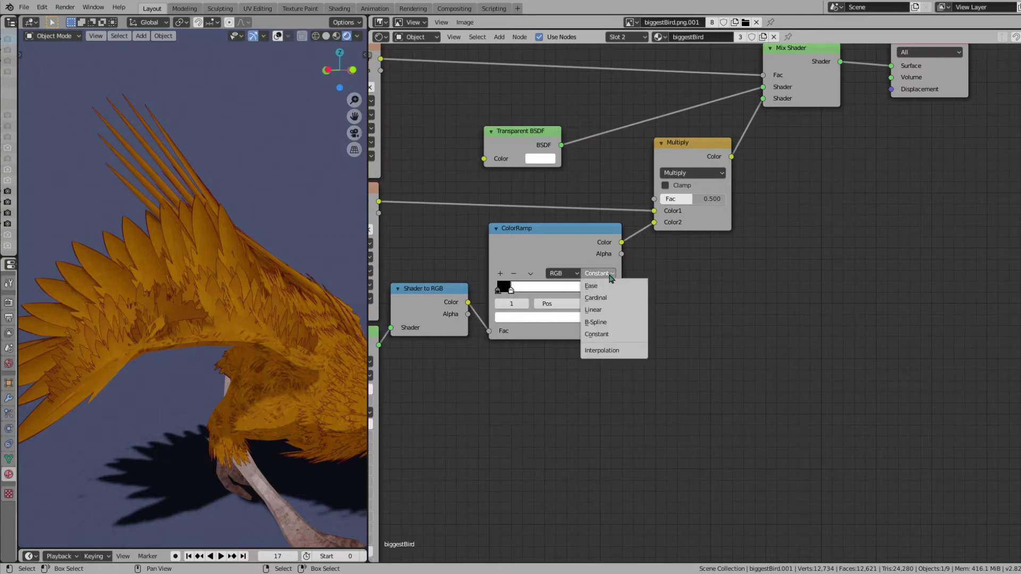
pyautogui.click(608, 275)
pyautogui.click(608, 275)
pyautogui.click(609, 276)
pyautogui.keyDown('ctrl'); pyautogui.hscroll(2, 629, 274); pyautogui.keyUp('ctrl')
pyautogui.keyDown('shift'); pyautogui.scroll(5, 629, 275); pyautogui.keyUp('shift')
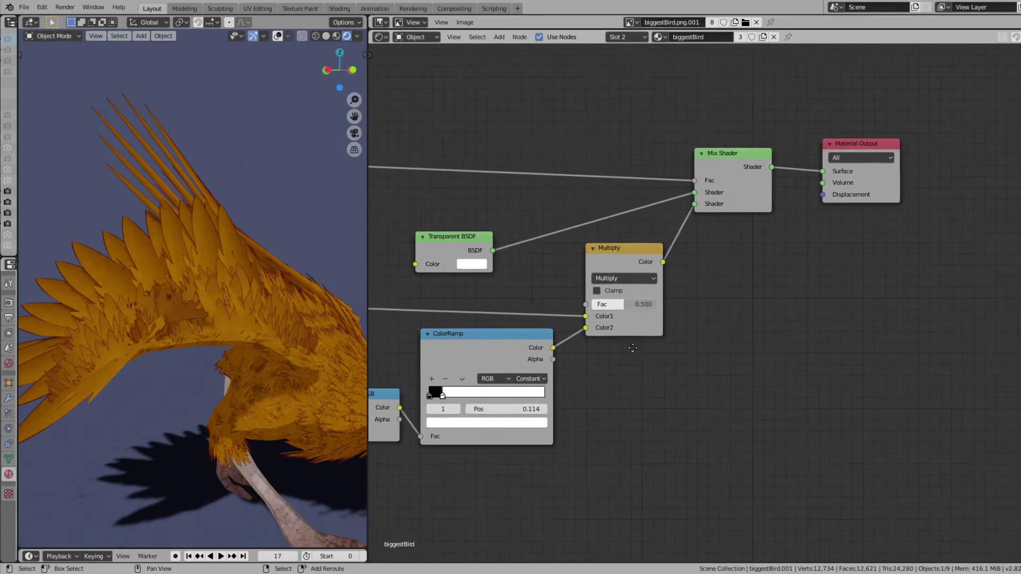
pyautogui.click(620, 279)
pyautogui.click(625, 278)
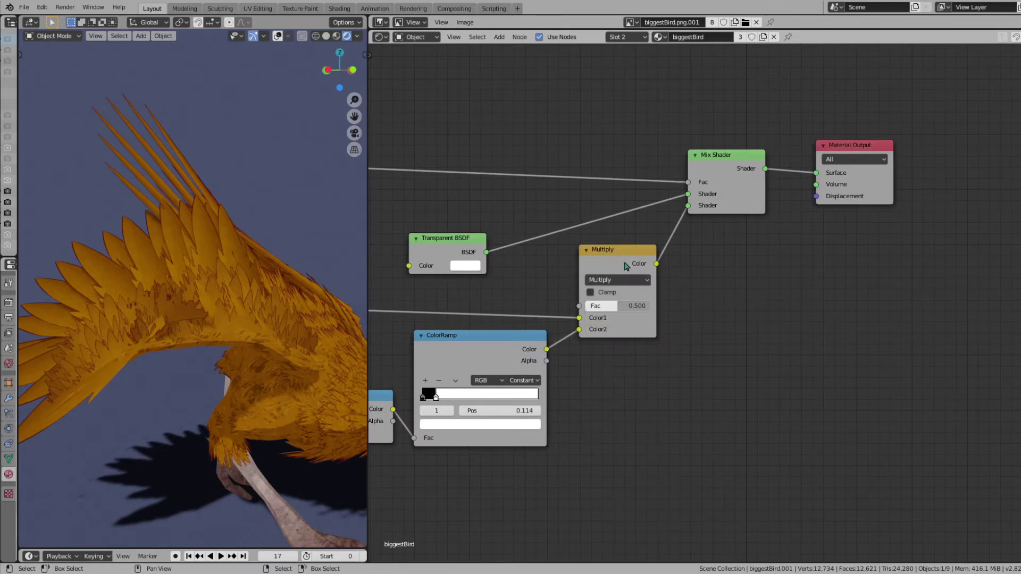
pyautogui.click(636, 281)
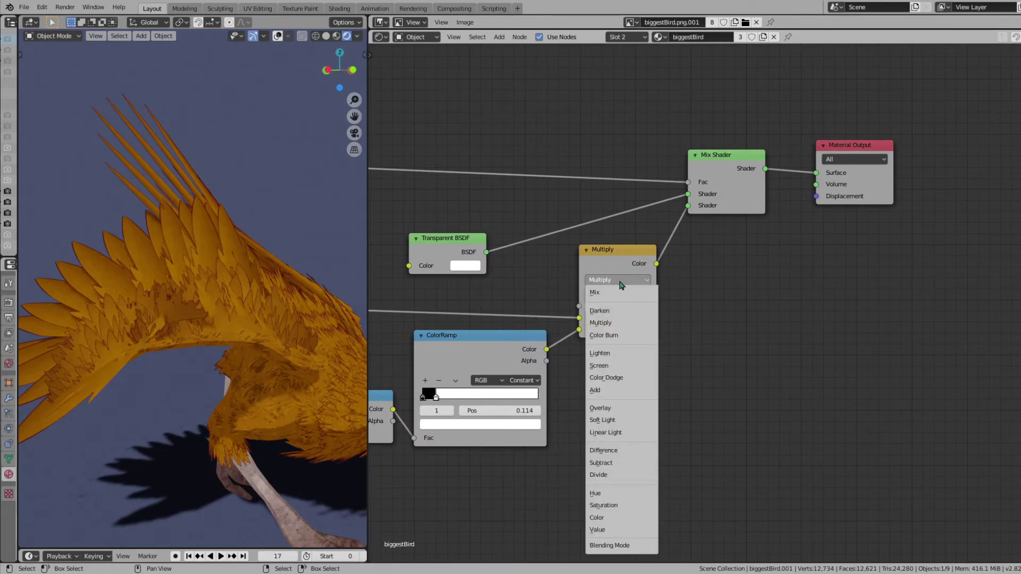
pyautogui.click(633, 280)
# - Recolor the ColorRamp's black stop to a dark red of about R 0.525, G 0.001, B 0
pyautogui.moveTo(717, 252); pyautogui.dragTo(669, 328, button='middle')
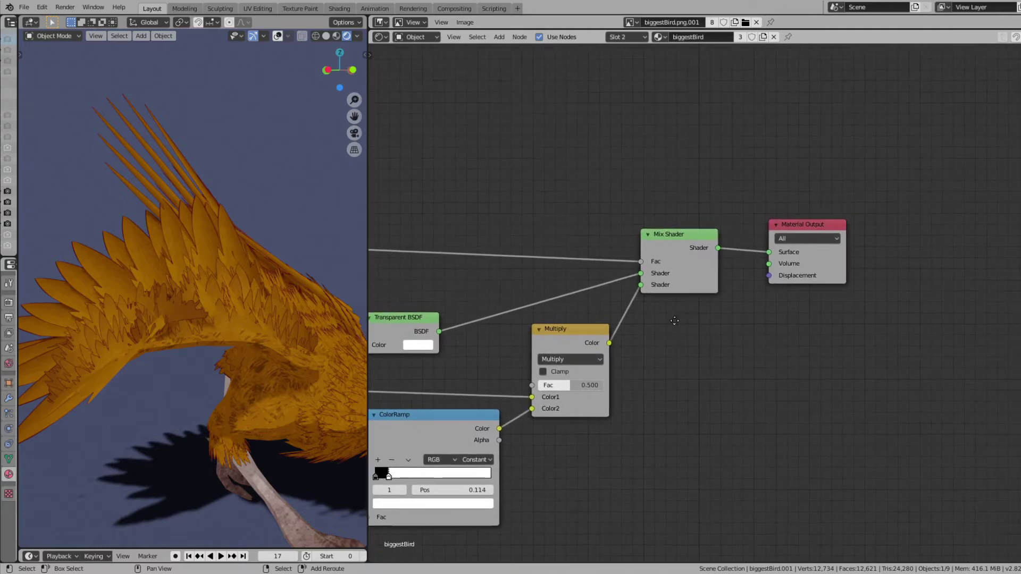
pyautogui.moveTo(496, 347); pyautogui.dragTo(737, 280, button='middle')
pyautogui.keyDown('shift'); pyautogui.scroll(-4, 737, 282); pyautogui.keyUp('shift')
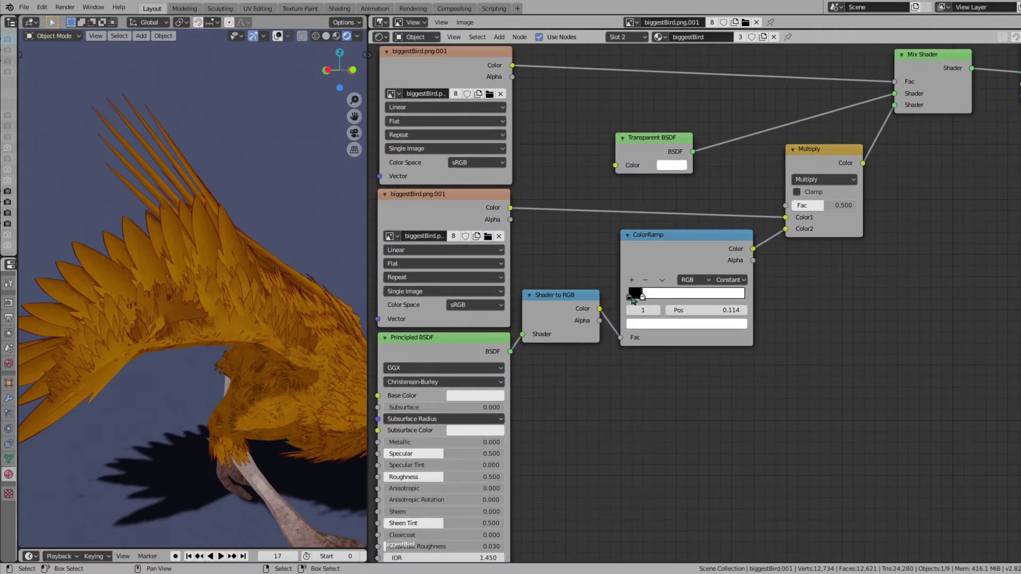
pyautogui.keyDown('shift'); pyautogui.moveTo(345, 338); pyautogui.dragTo(324, 260, button='middle'); pyautogui.keyUp('shift')
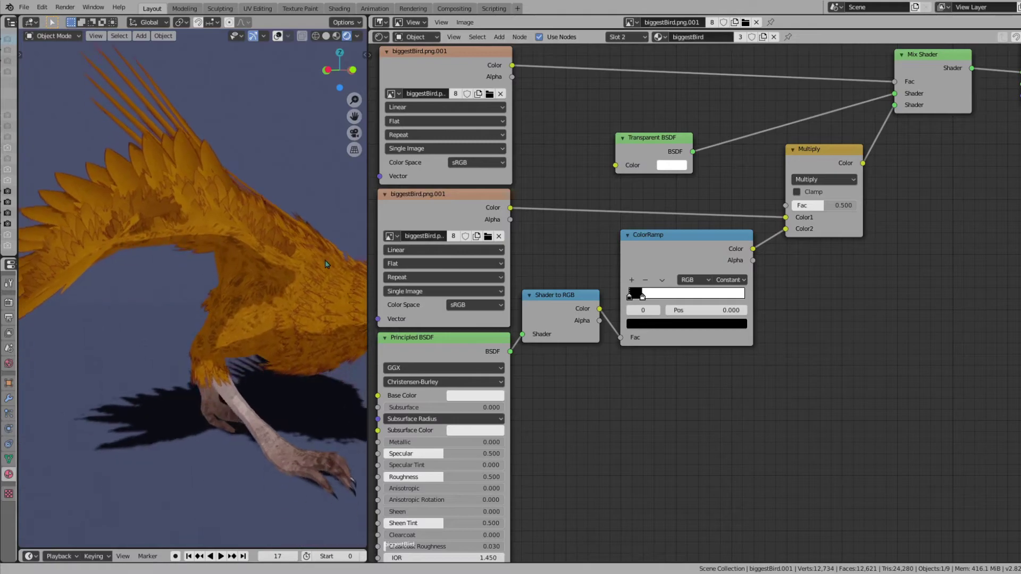
pyautogui.click(643, 325)
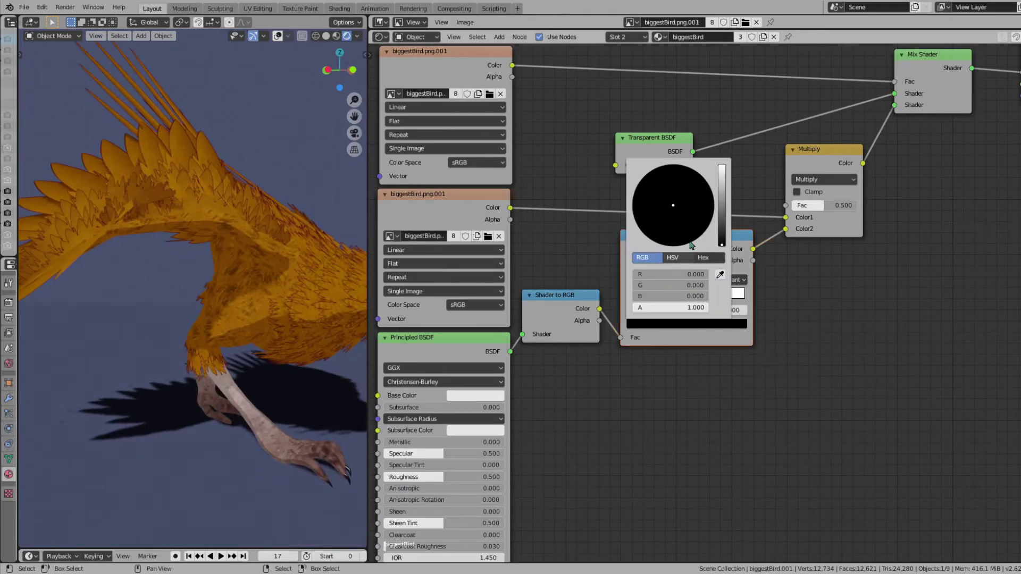
pyautogui.moveTo(720, 240)
pyautogui.mouseDown()
pyautogui.moveTo(721, 191)
pyautogui.moveTo(673, 246)
pyautogui.mouseUp()
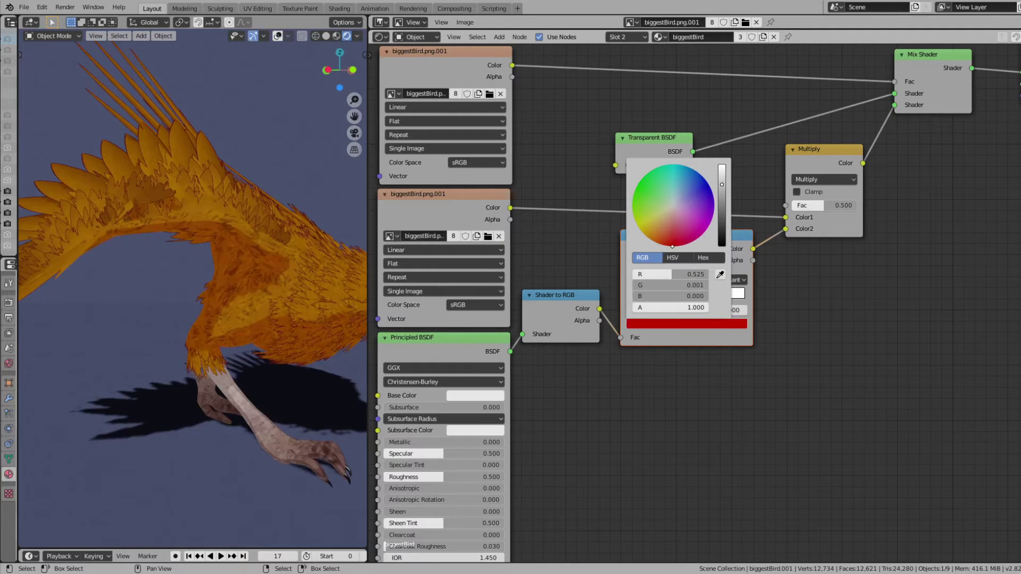
# - Shift the ColorRamp's first stop color to a burnt orange of about R 0.525, G 0.079, B 0
pyautogui.moveTo(353, 281); pyautogui.dragTo(313, 283, button='middle')
pyautogui.moveTo(532, 372); pyautogui.dragTo(539, 375, button='middle')
pyautogui.click(688, 328)
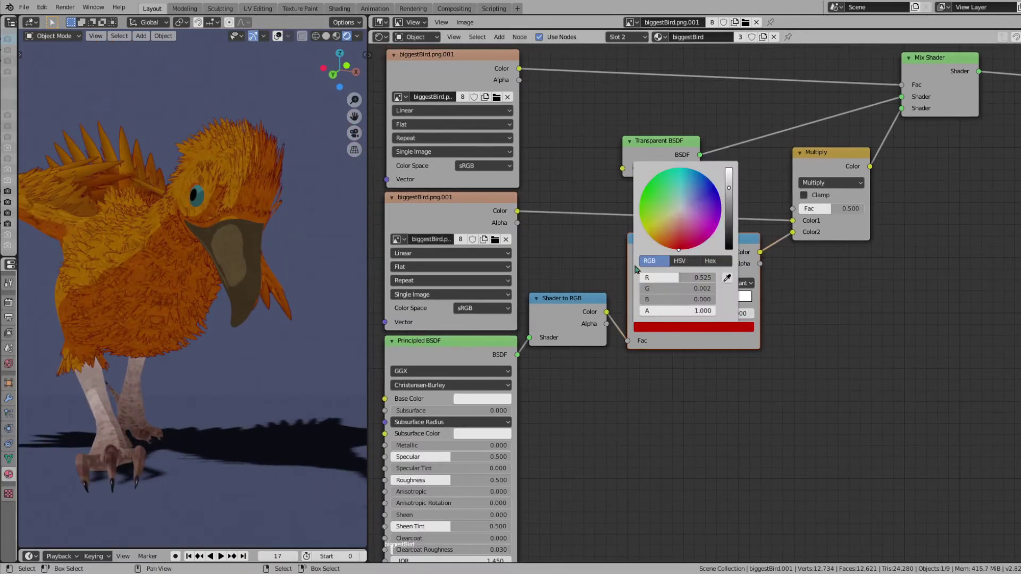
pyautogui.moveTo(659, 183); pyautogui.dragTo(706, 241)
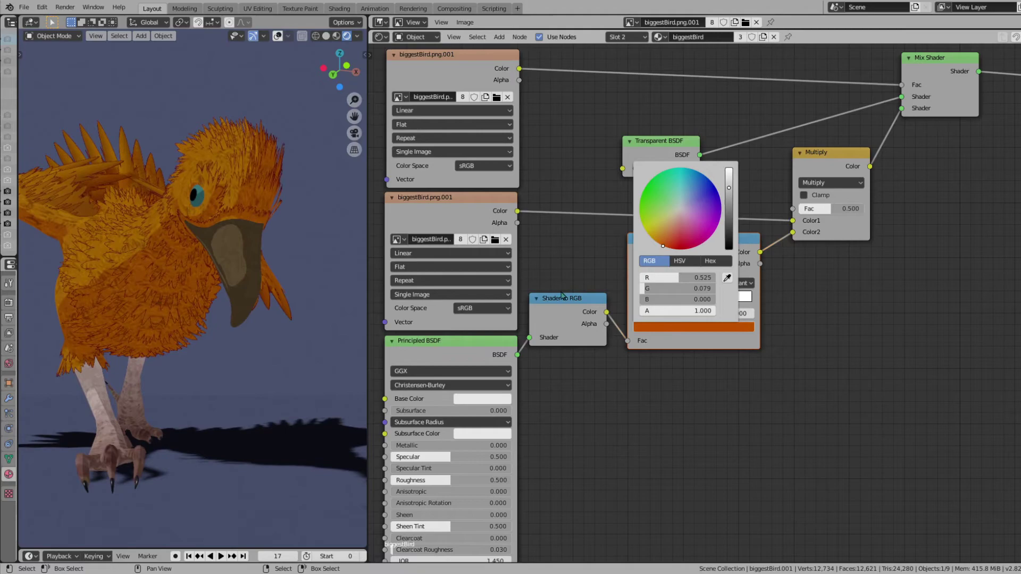
# - Play the animation and inspect the bird's feather shading from different angles
pyautogui.moveTo(558, 248); pyautogui.dragTo(574, 267, button='middle')
pyautogui.moveTo(212, 282); pyautogui.dragTo(213, 318, button='middle')
pyautogui.scroll(-2, 213, 319)
pyautogui.moveTo(226, 441); pyautogui.dragTo(241, 467, button='middle')
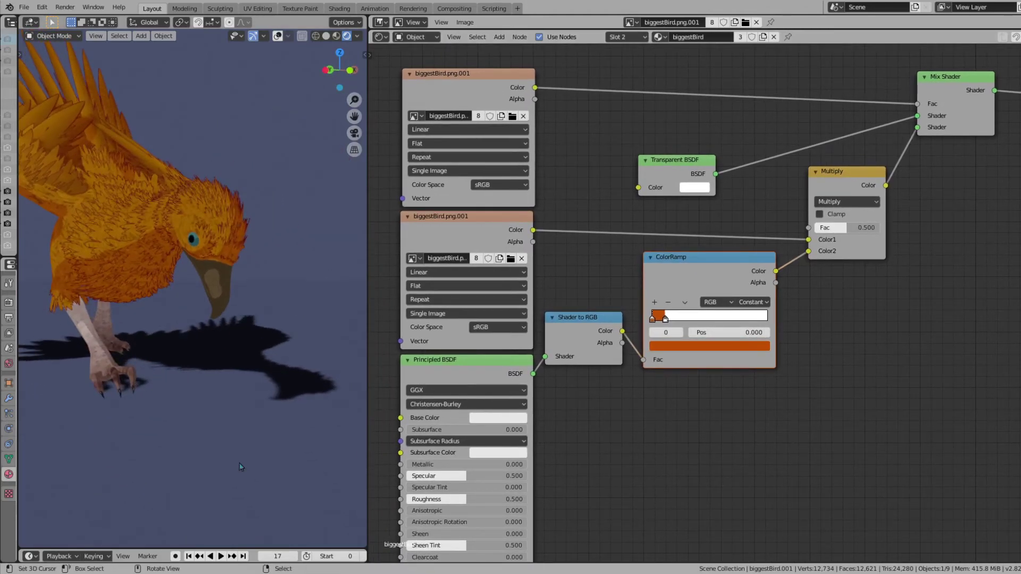
pyautogui.click(221, 557)
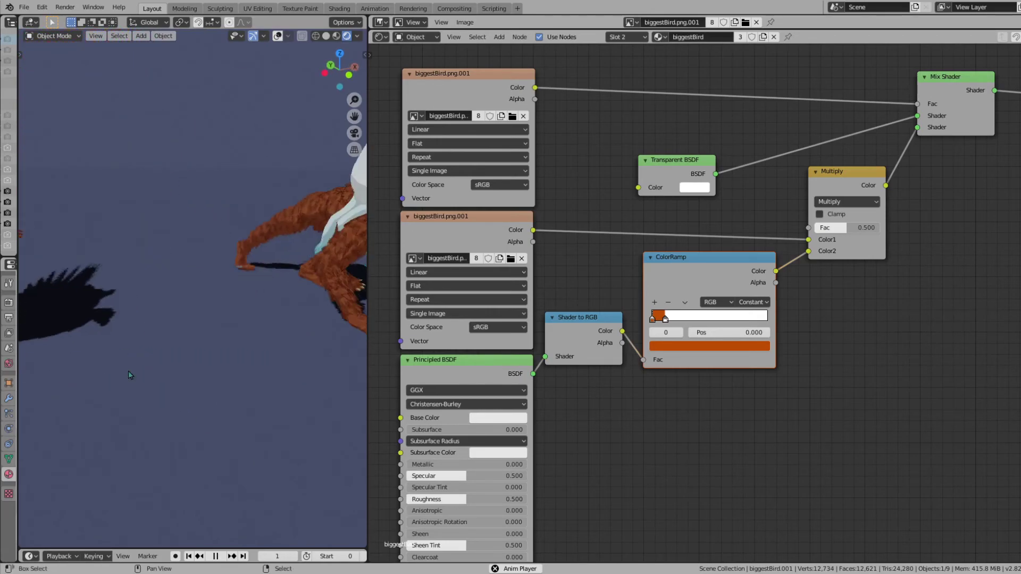
pyautogui.moveTo(307, 350); pyautogui.dragTo(222, 419, button='middle')
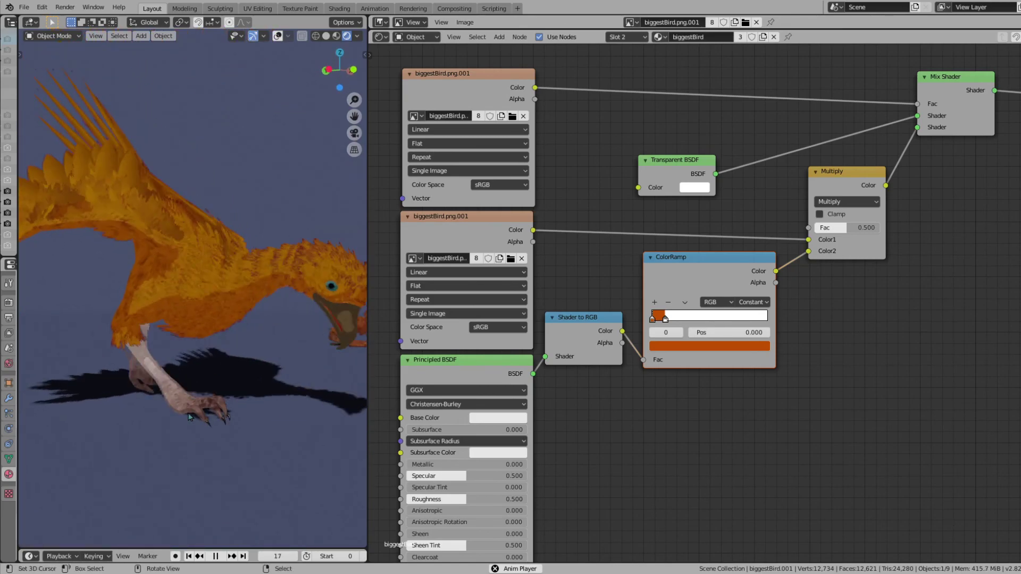